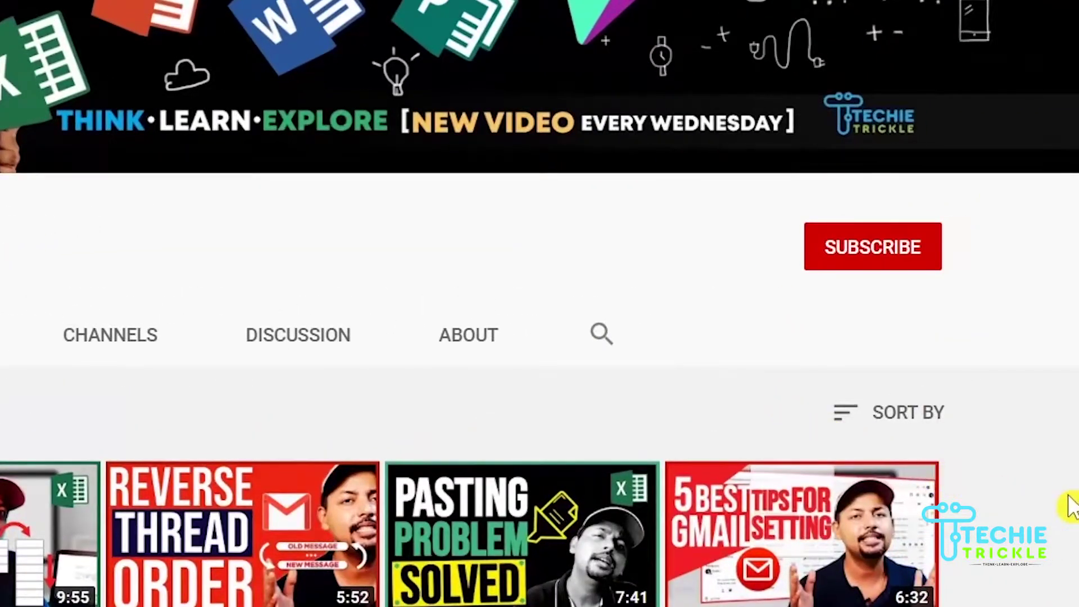
Launch Jamboard on the phone, open the Computers & accesories jam and show its options menu
scroll(539, 337, down, 10)
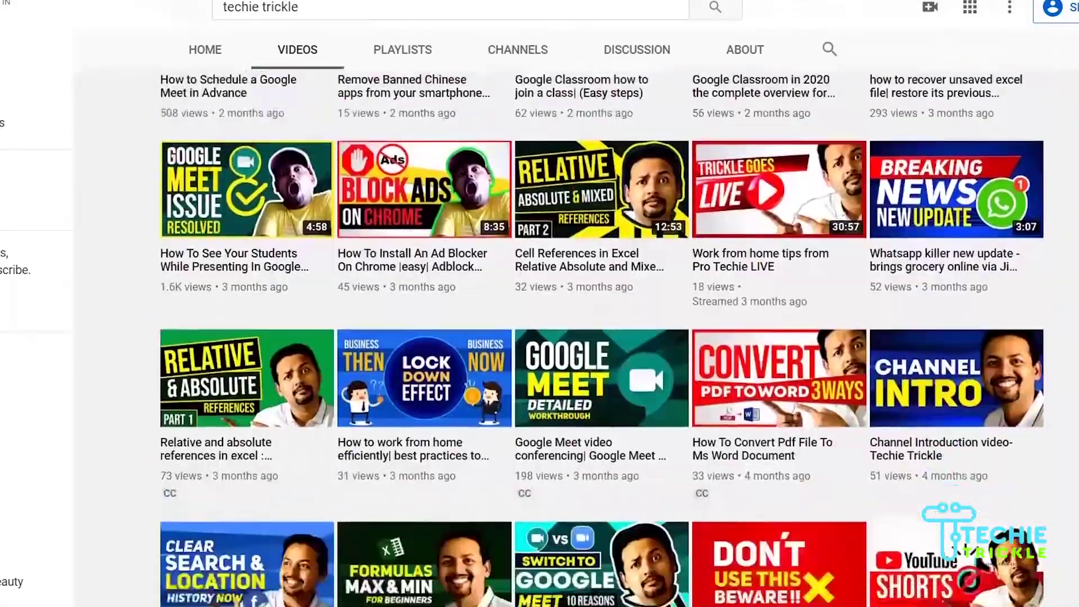
scroll(601, 337, down, 8)
scroll(601, 337, up, 15)
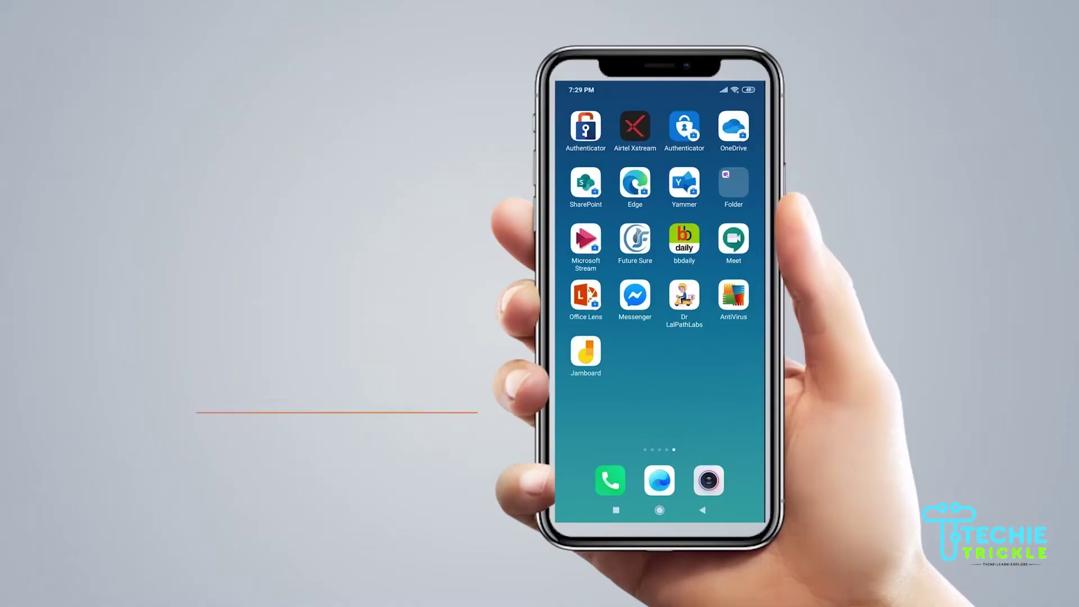
click(585, 352)
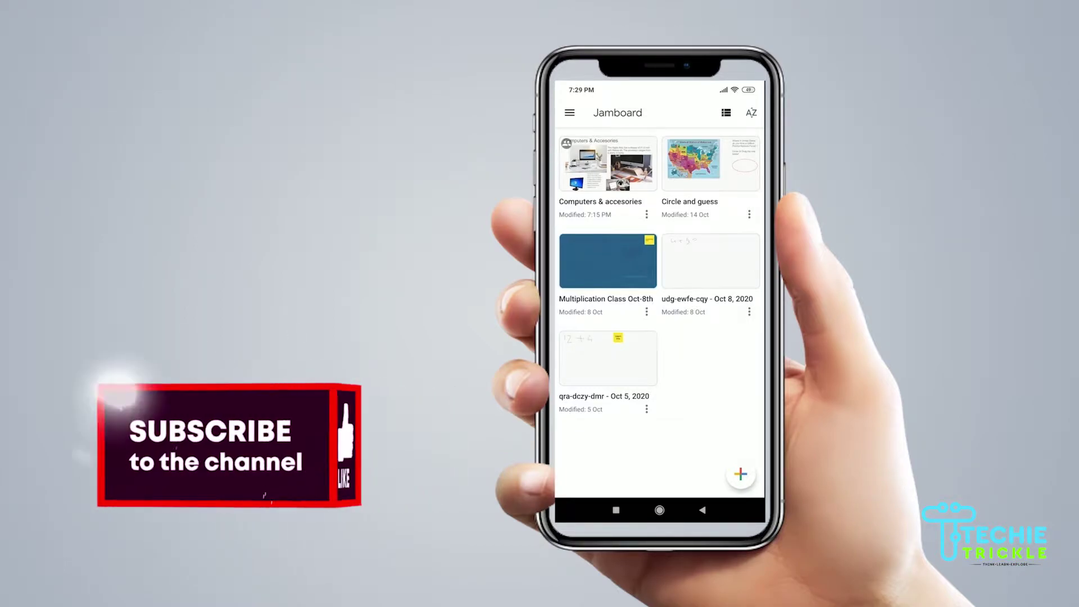
click(606, 205)
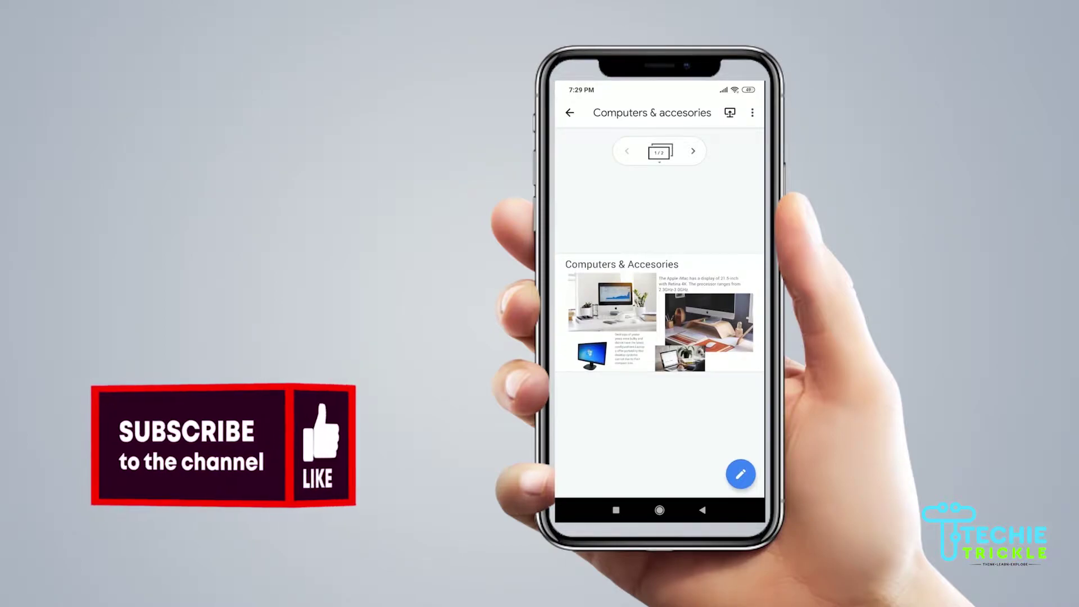
click(751, 112)
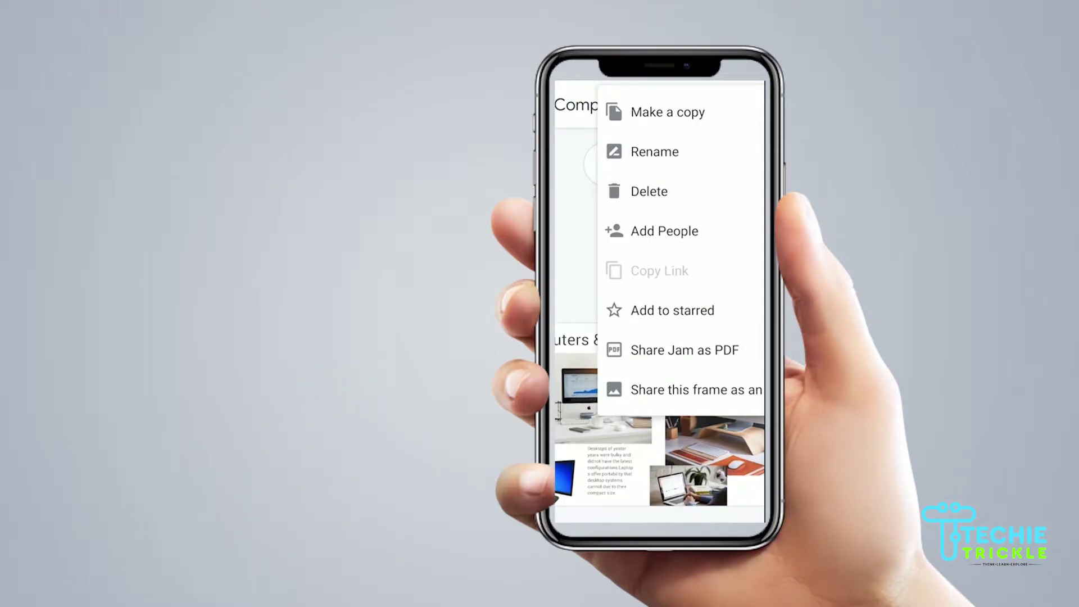
In the jam's access list, set the second person to No access
click(663, 231)
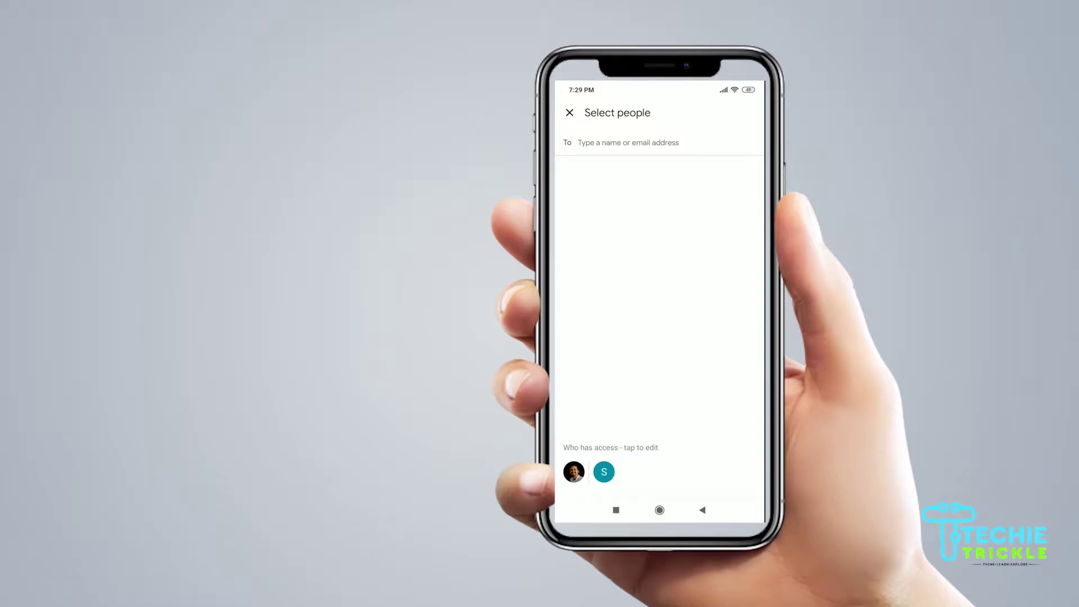
click(589, 471)
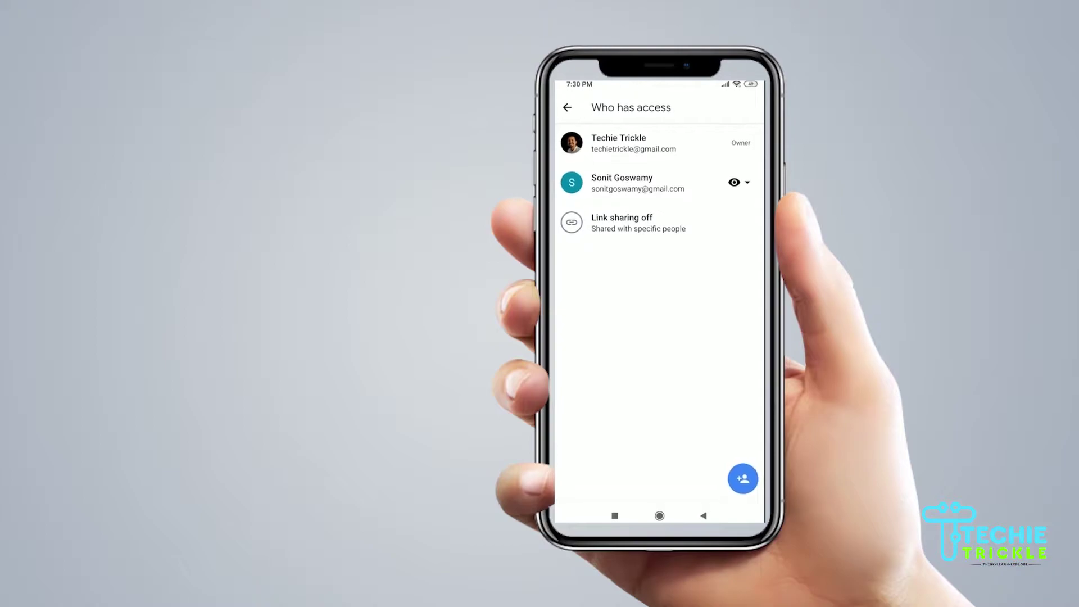
click(740, 181)
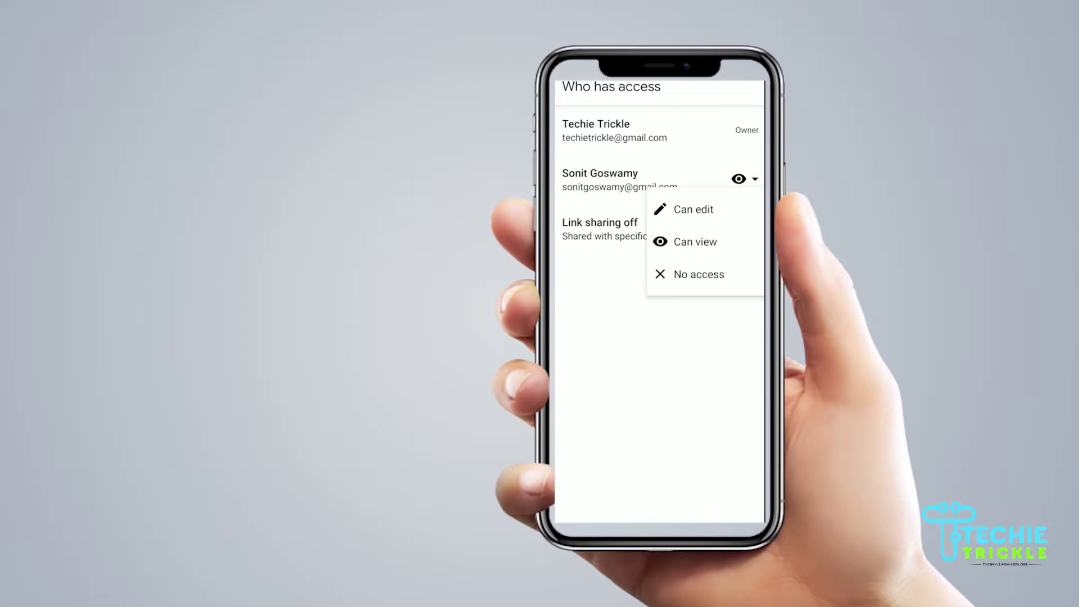
click(698, 274)
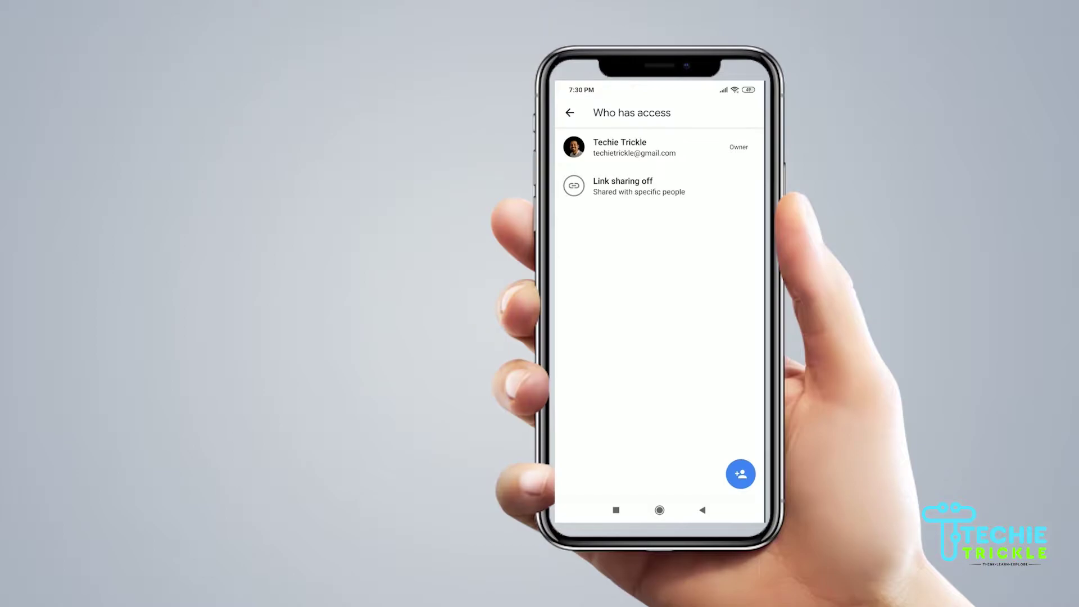
Re-share the jam with the first suggested contact as an editor, then return to Add People
click(741, 473)
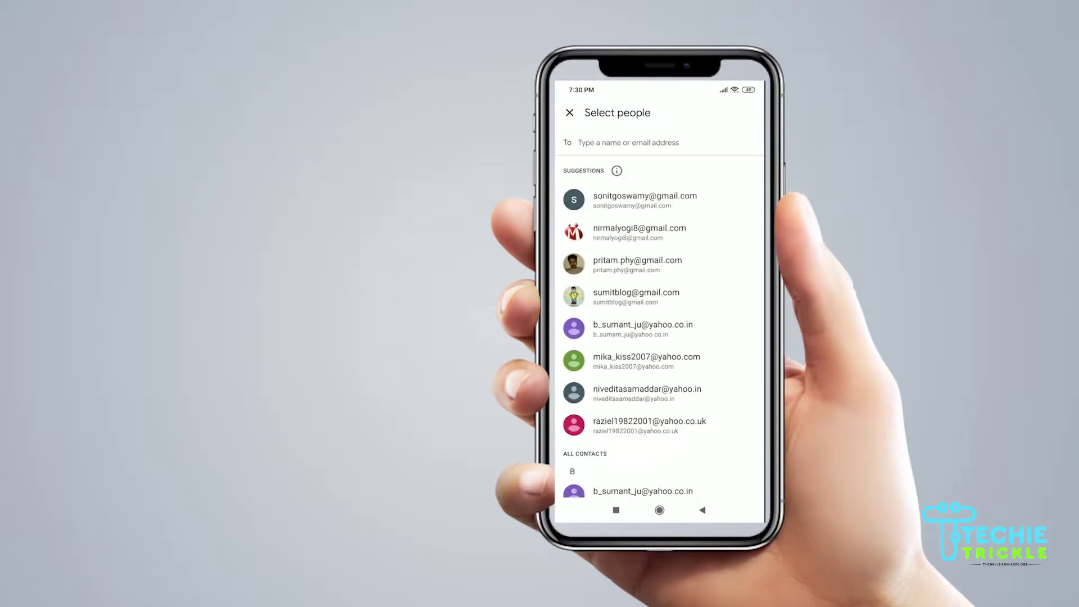
click(644, 199)
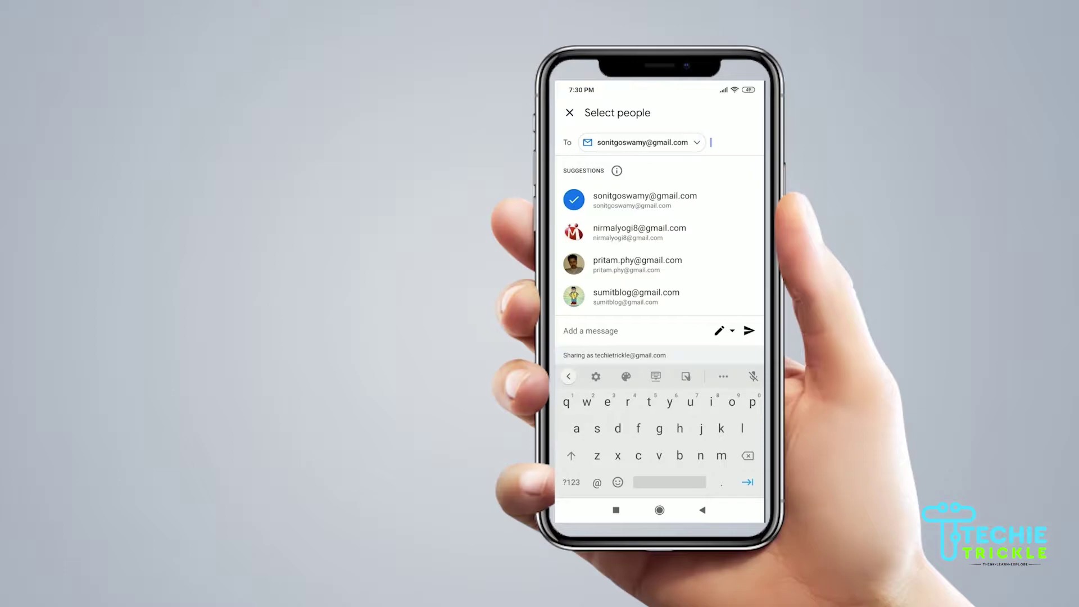
click(725, 330)
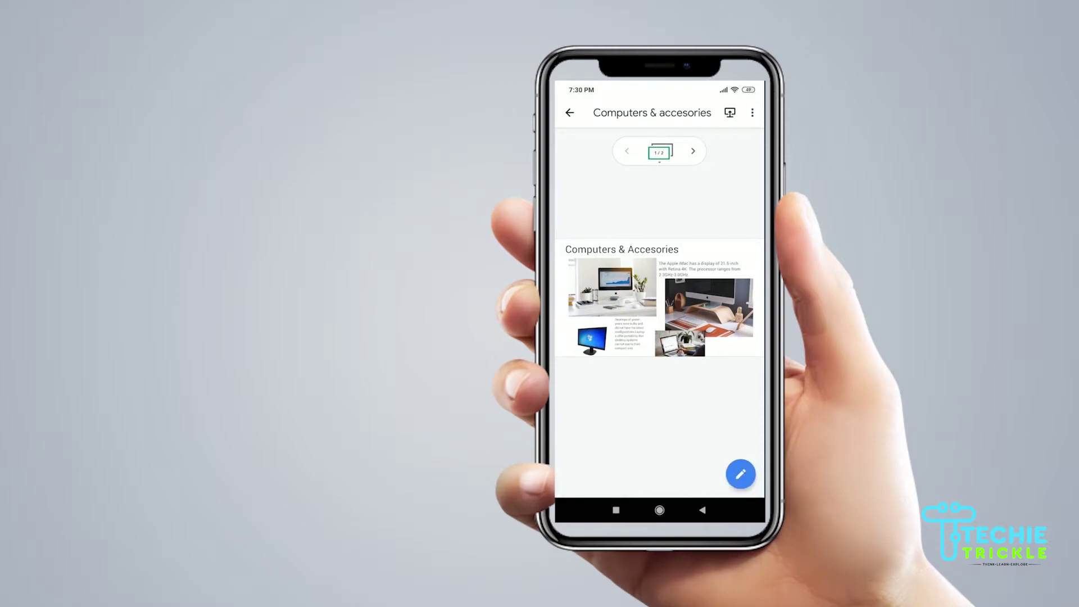
click(752, 112)
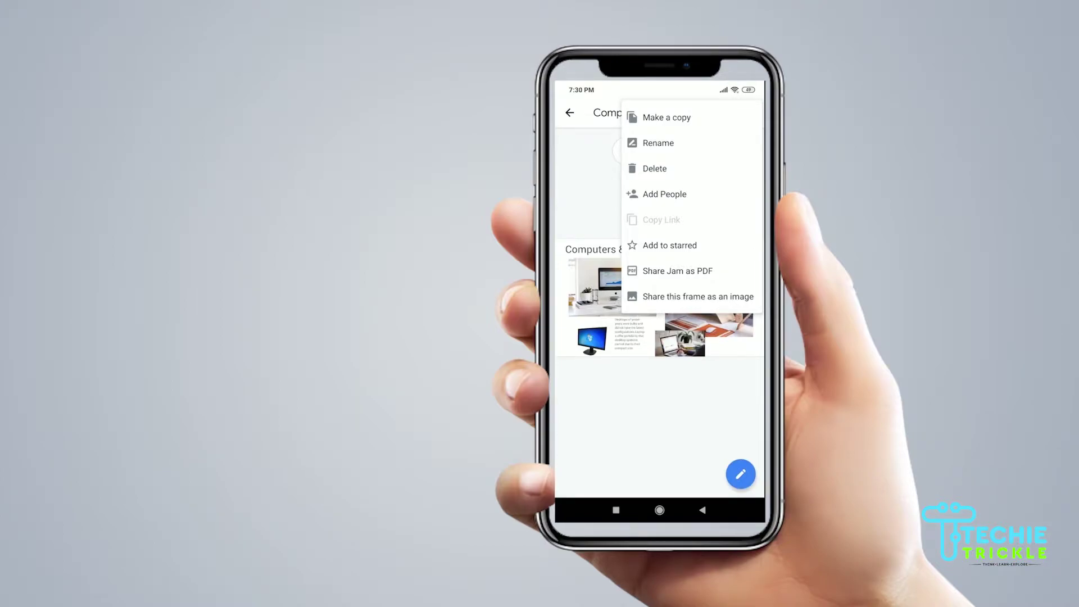
click(664, 194)
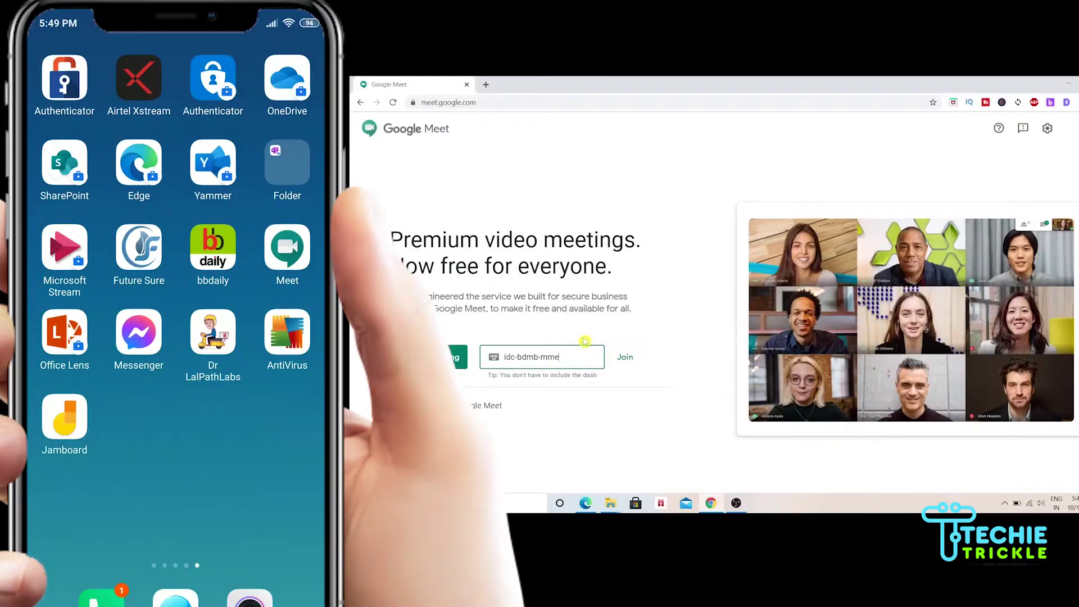
Join the Meet call with the entered code and ask to be admitted
click(625, 360)
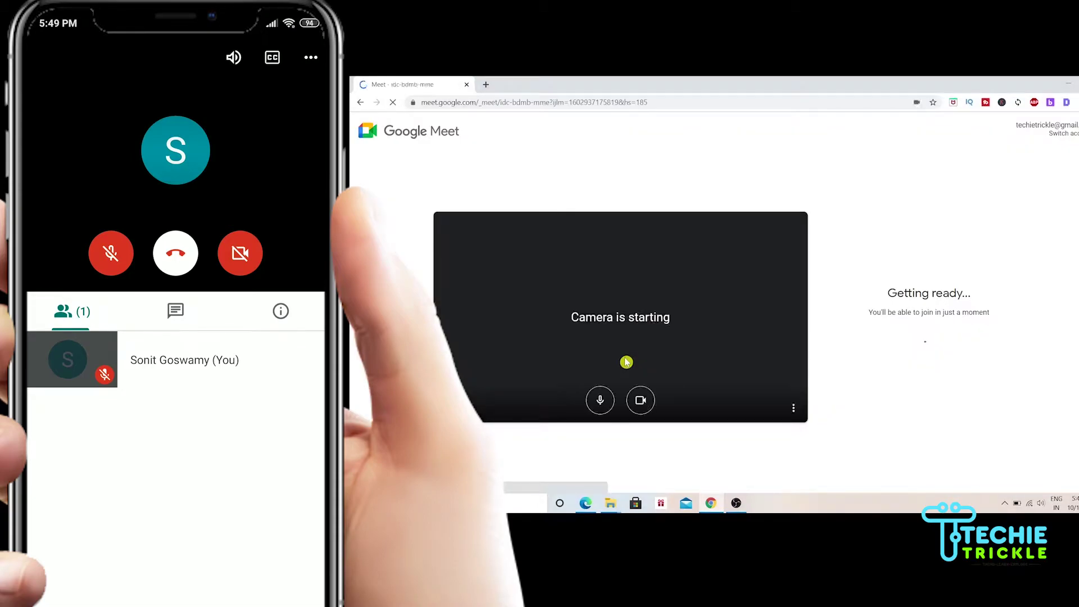
click(980, 332)
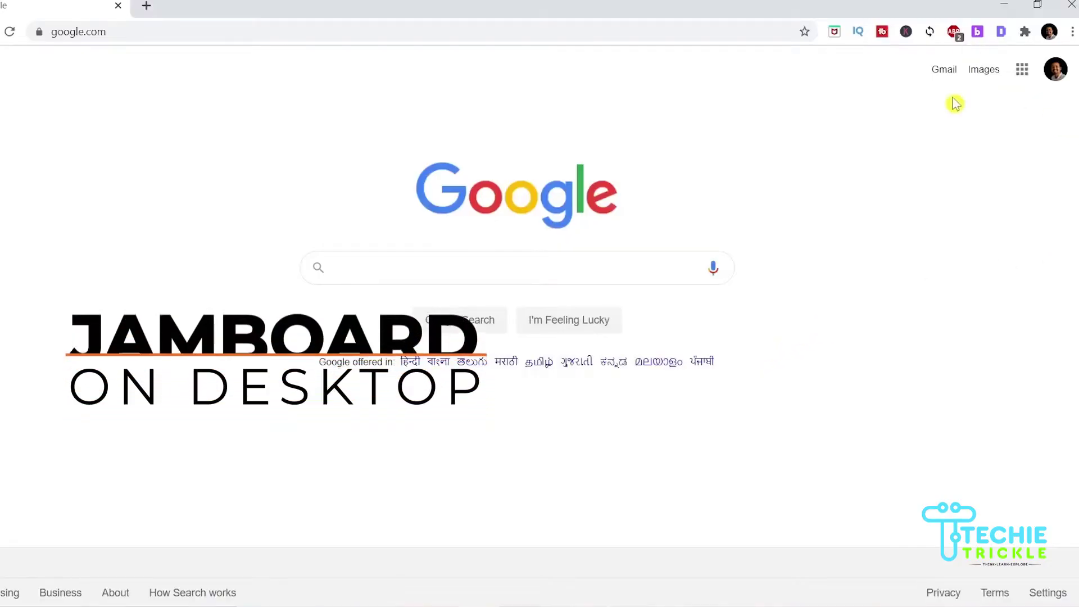
Open Jamboard on the web from the Google apps grid on google.com
click(1021, 71)
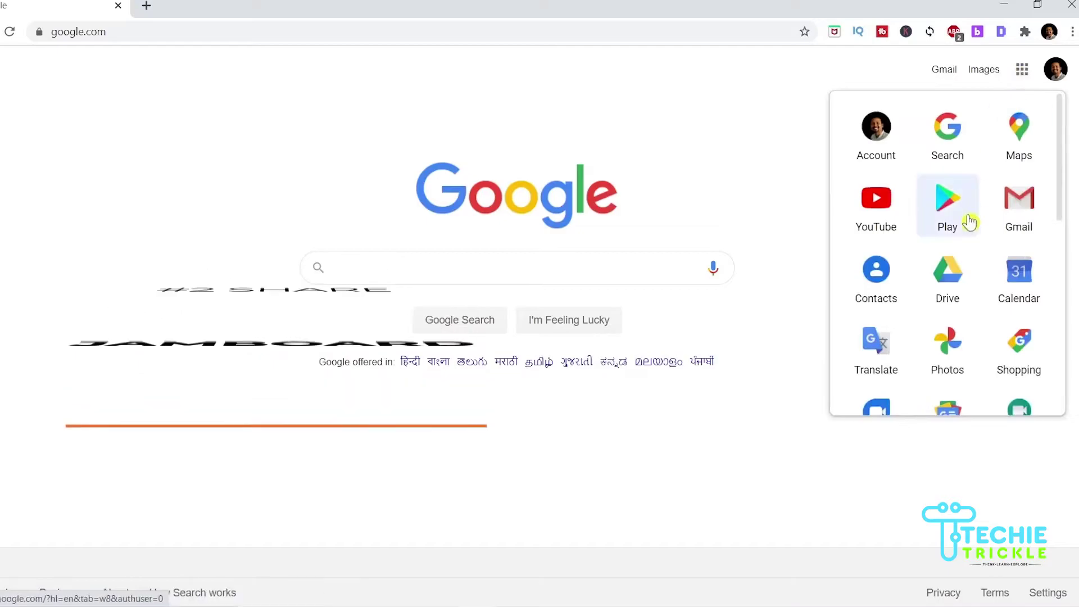
scroll(965, 330, down, 4)
scroll(966, 330, down, 3)
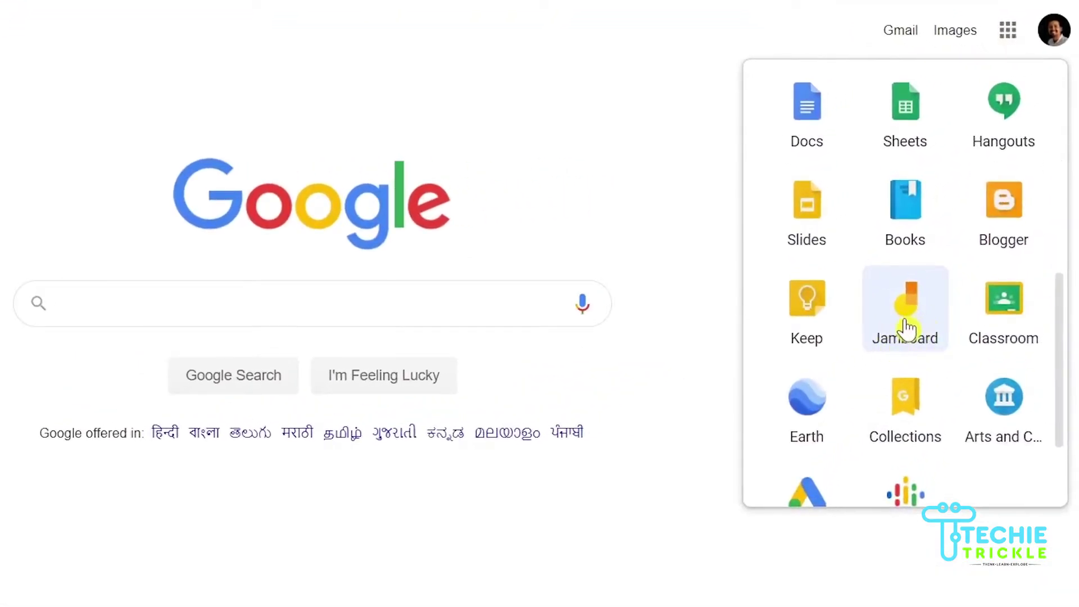
click(906, 324)
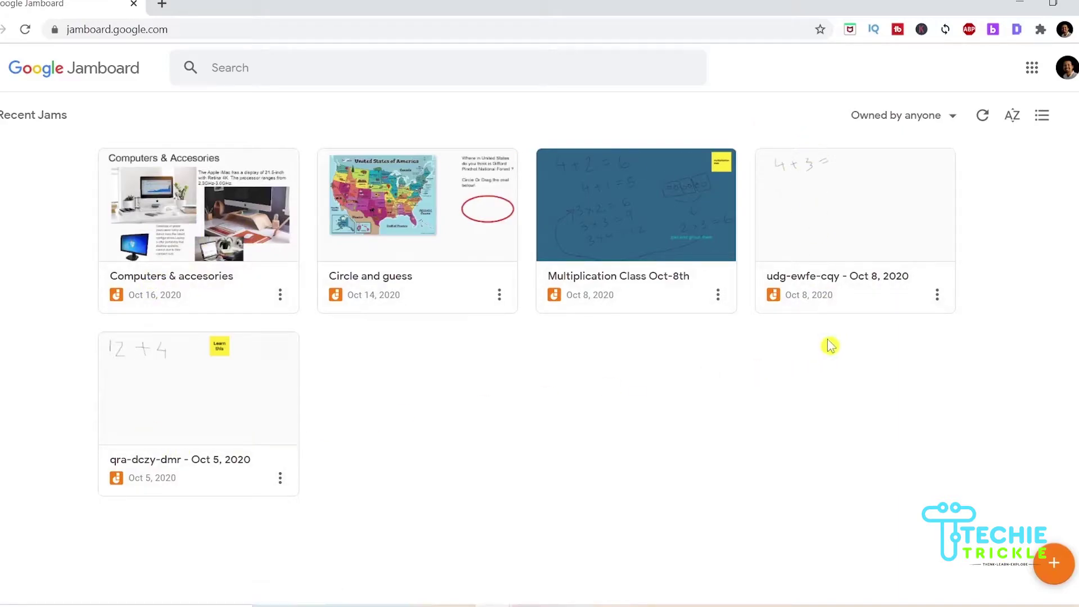
Switch the ownership filter to Owned by me and back to Owned by anyone, then open Computers & accesories
click(954, 126)
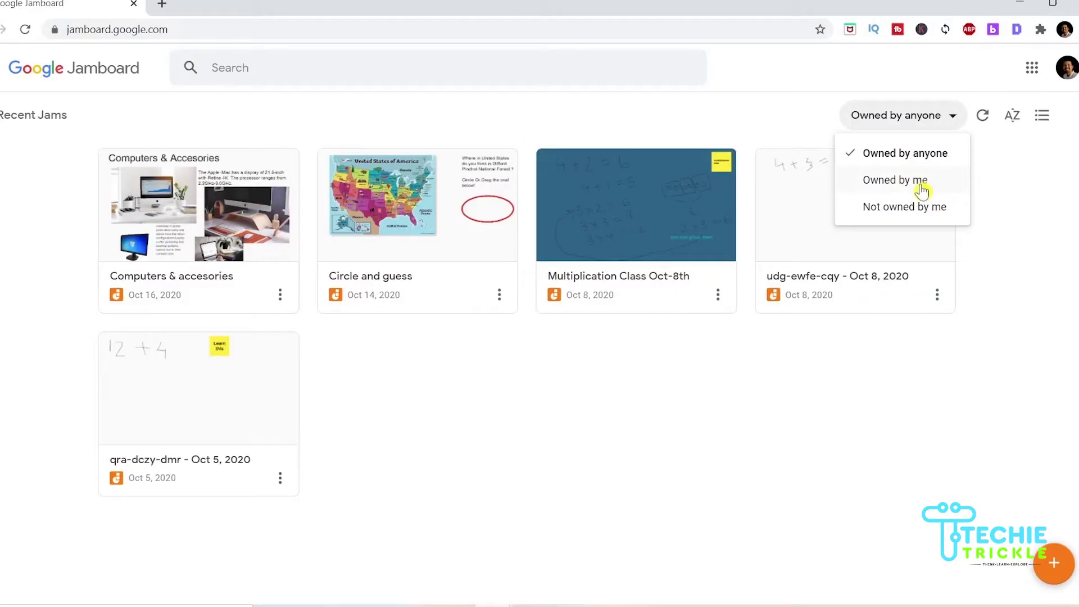
click(880, 212)
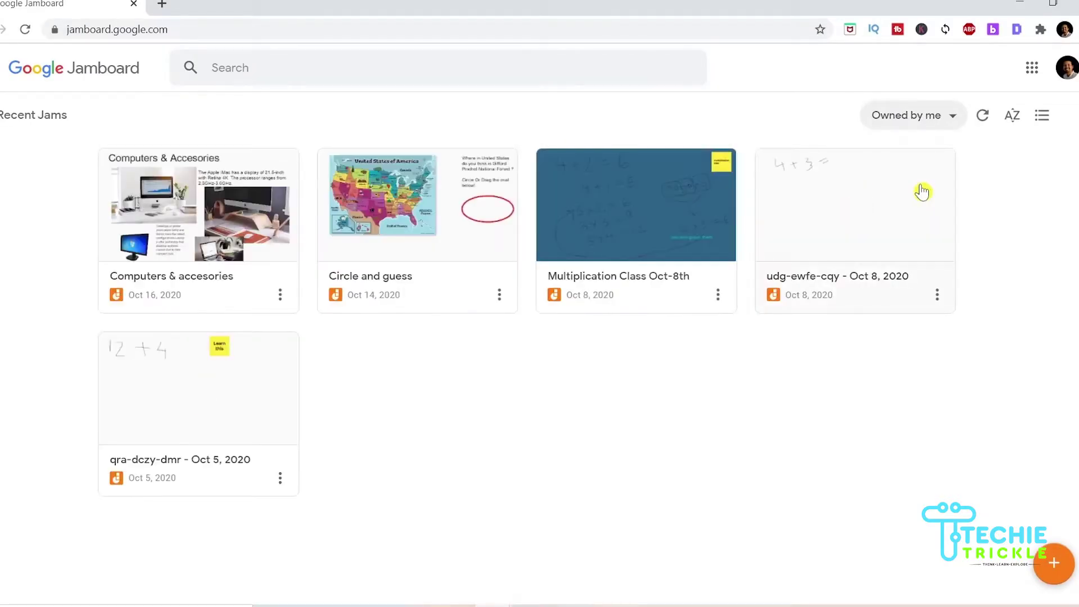
click(947, 127)
click(937, 158)
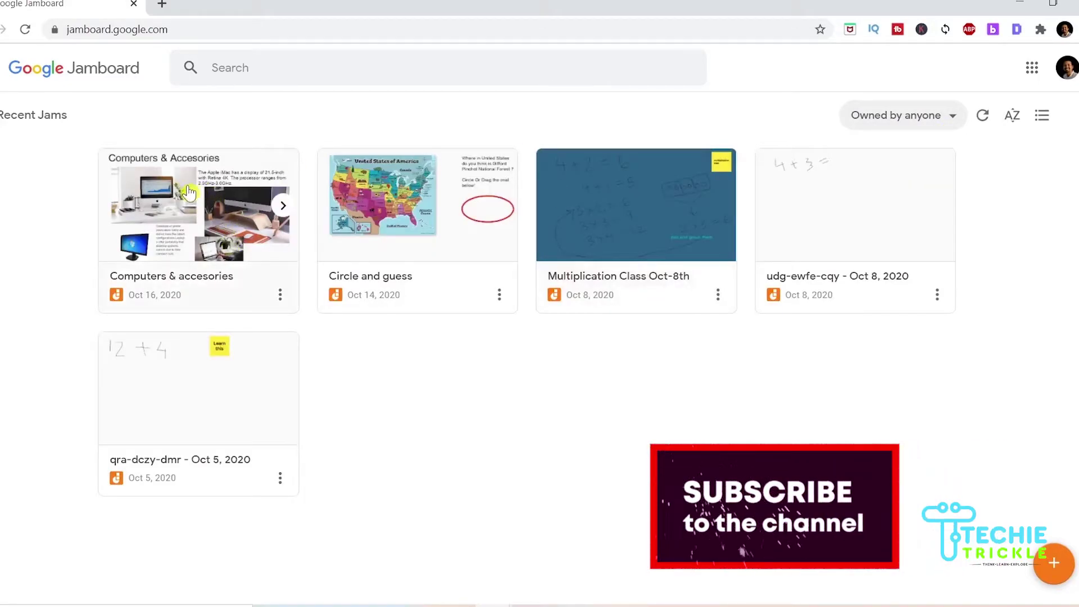
click(165, 233)
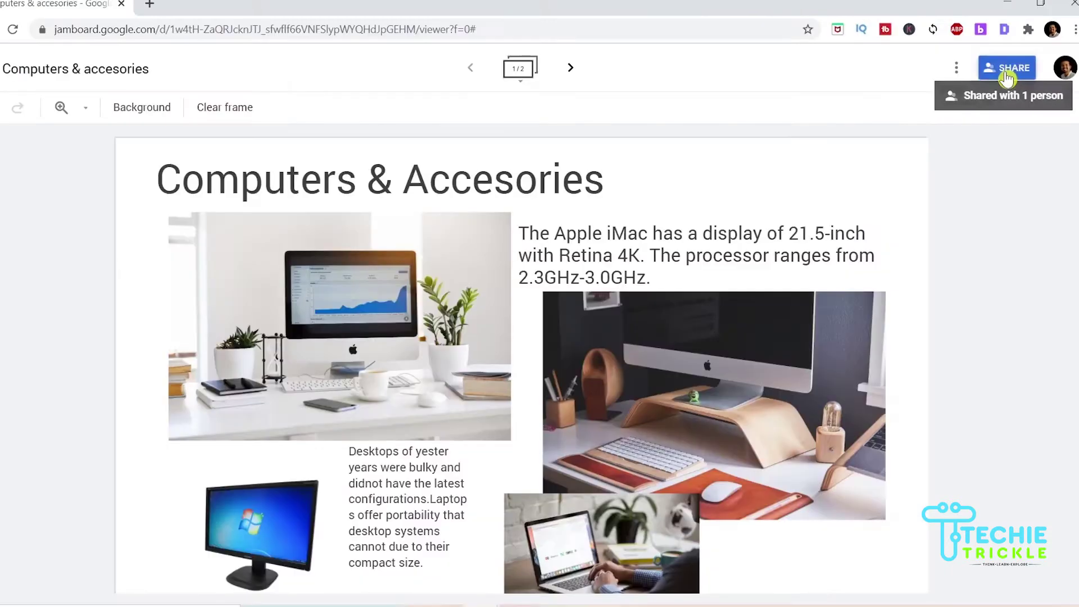
Open the Share dialog, cancel making the viewer owner, and focus the Add people field
click(945, 96)
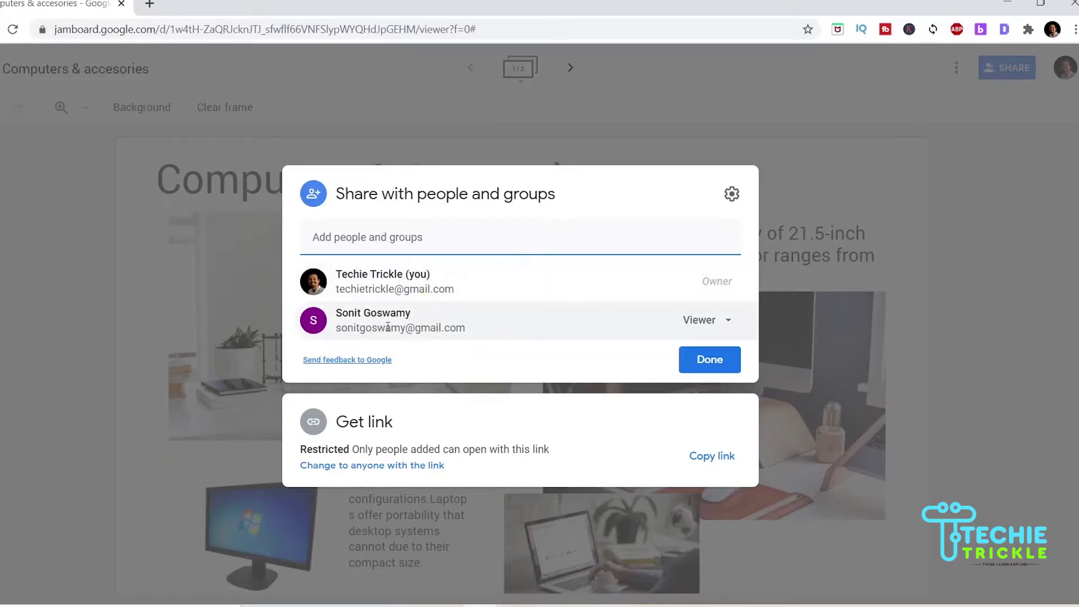
mouse_move(498, 330)
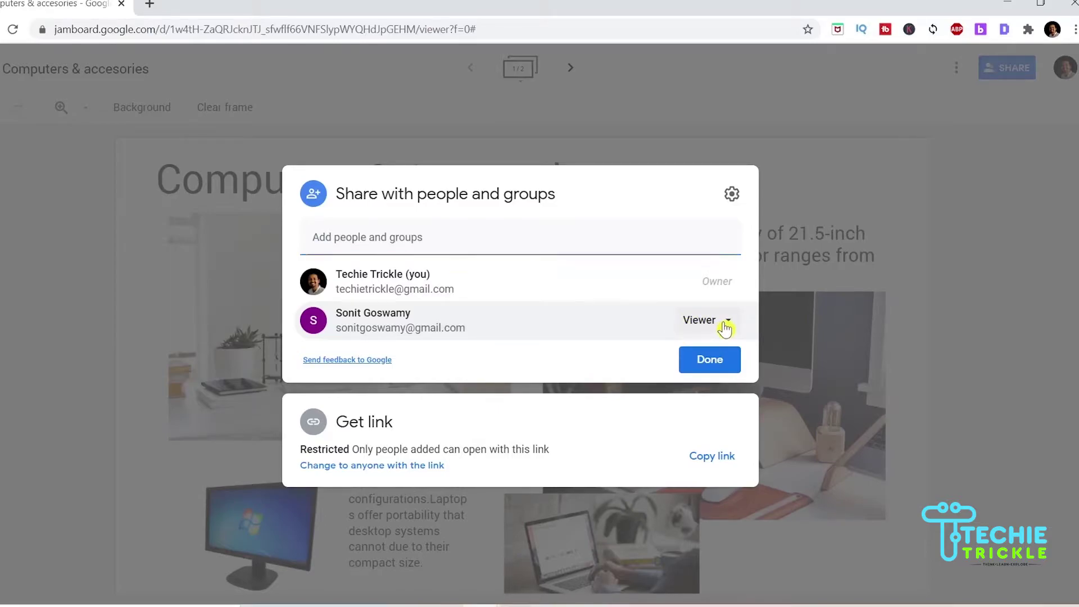
click(724, 321)
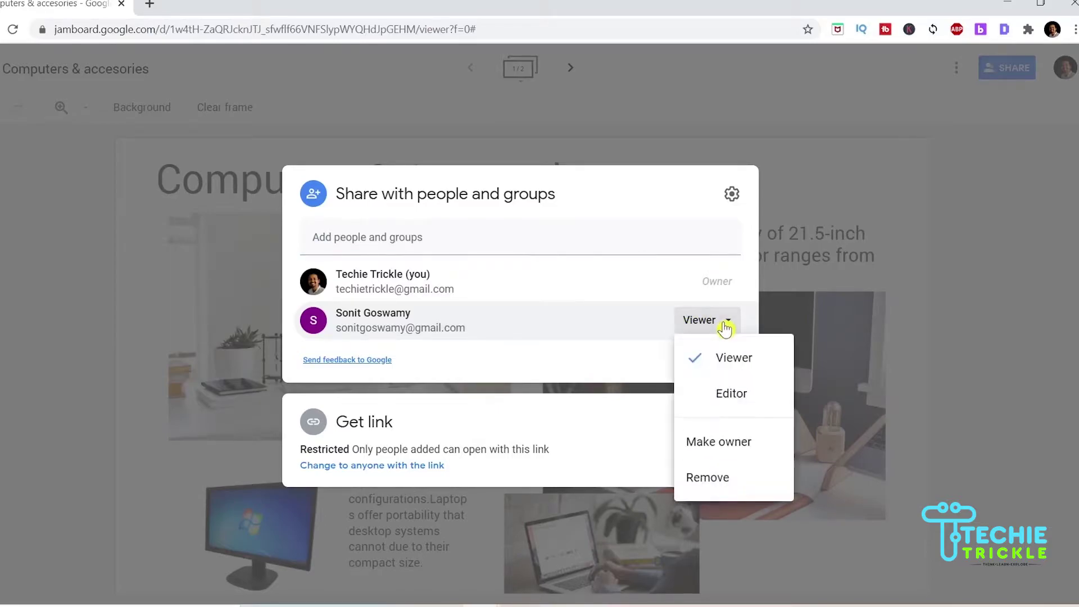
click(729, 450)
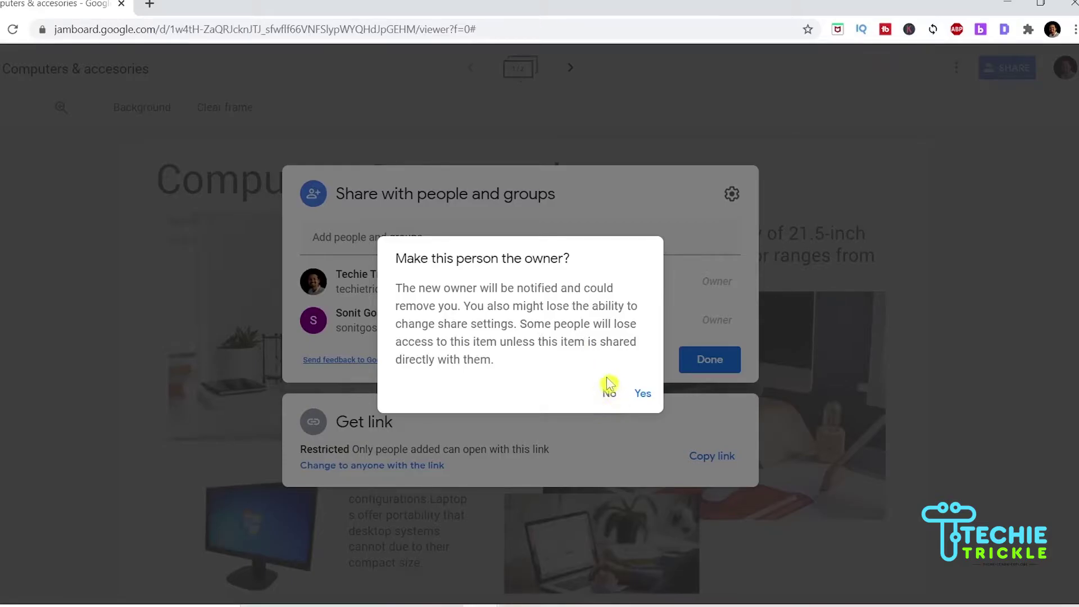
click(608, 397)
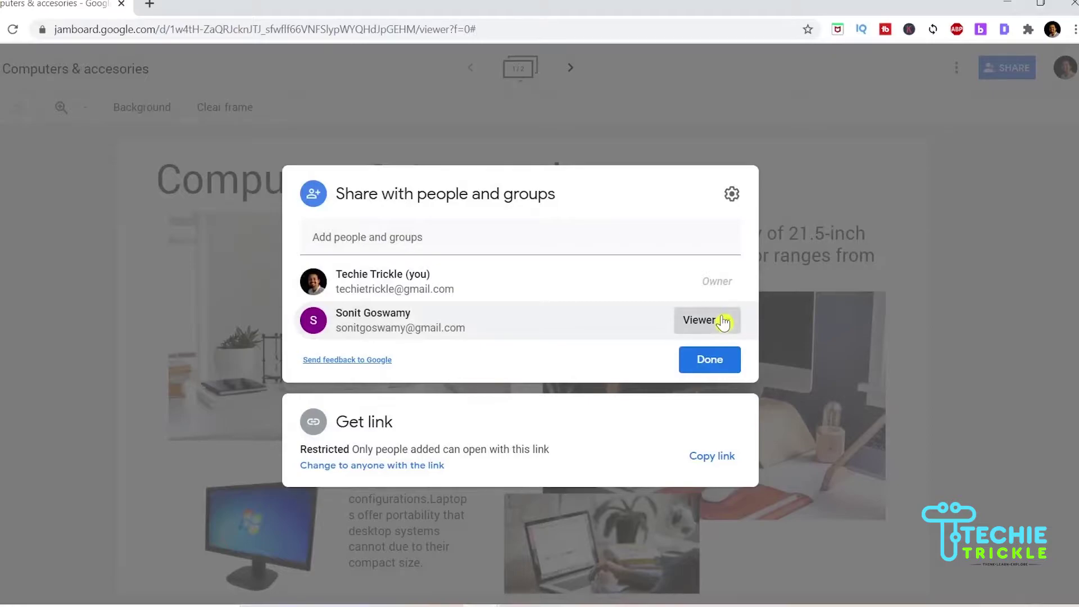
click(723, 322)
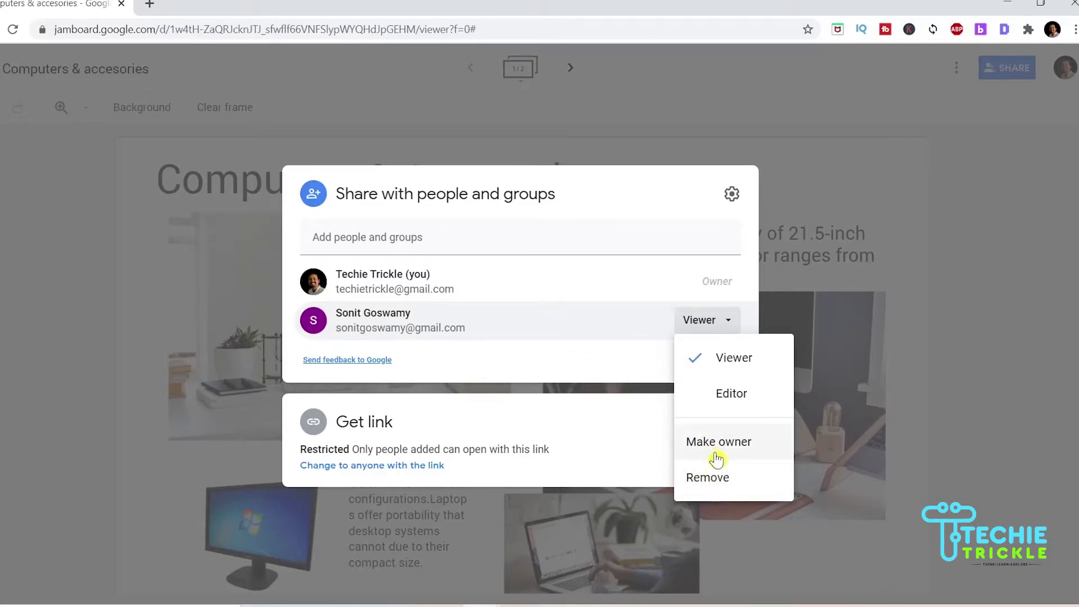
click(588, 243)
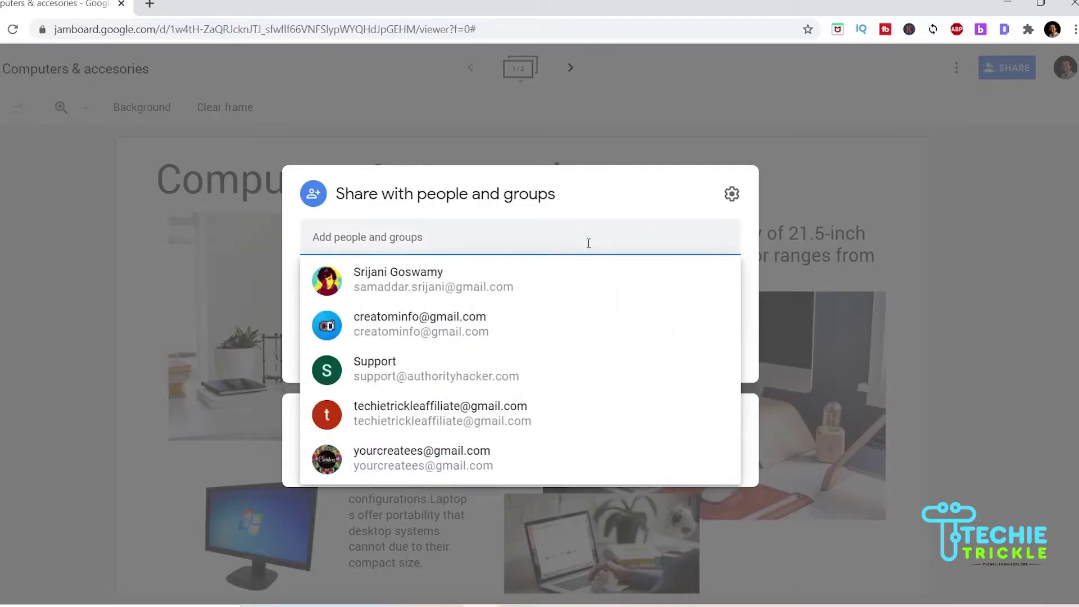
Paste the invitee's e-mail address, pick the suggestion, change Editor to Viewer, and send
key(ctrl+v)
key(ctrl+a)
key(BackSpace)
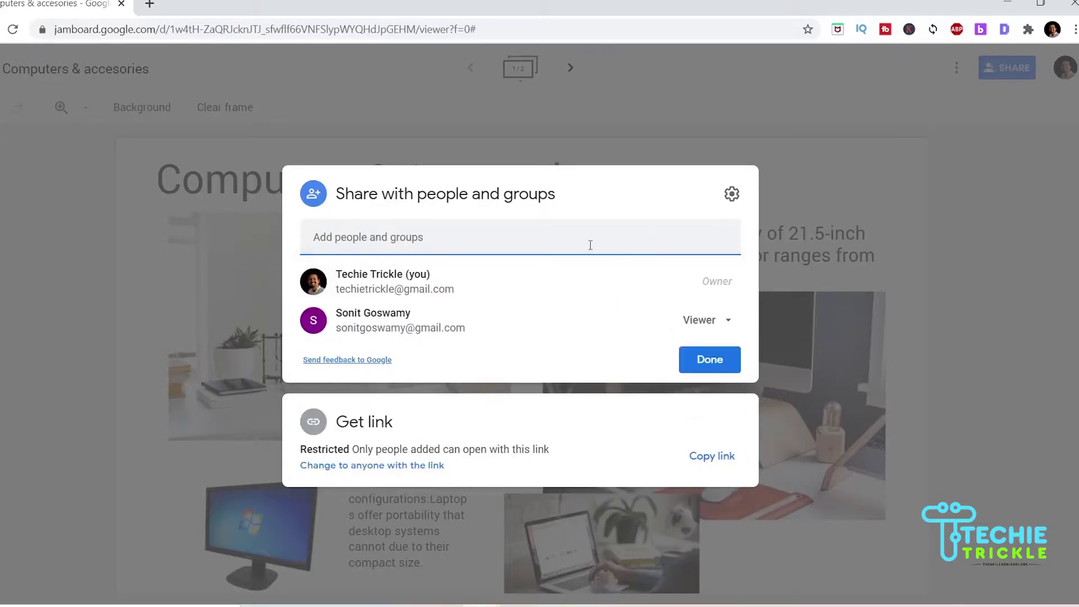
key(ctrl+v)
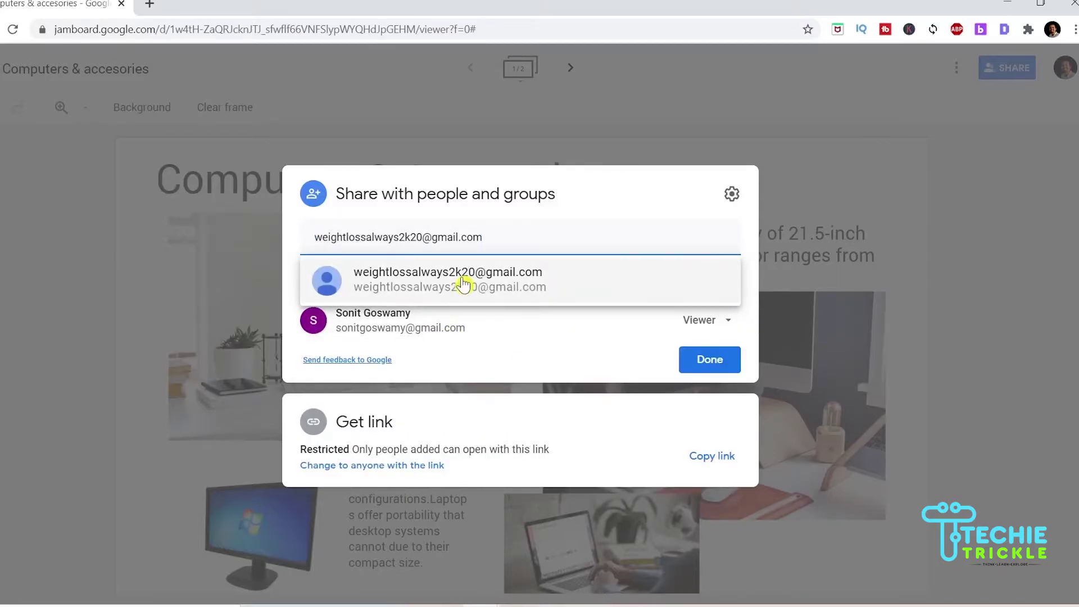
click(462, 281)
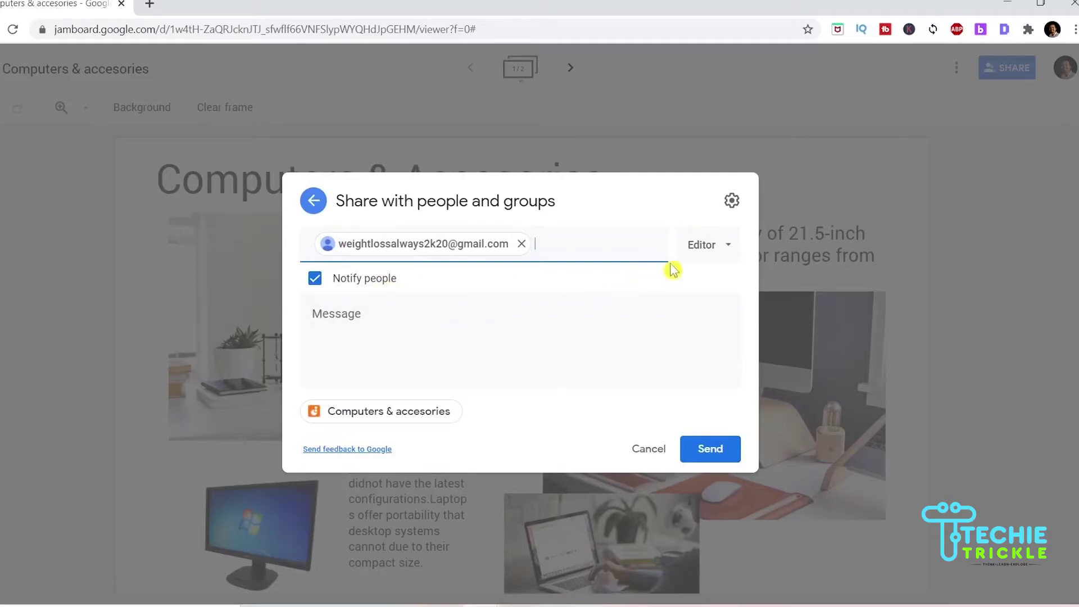
click(724, 247)
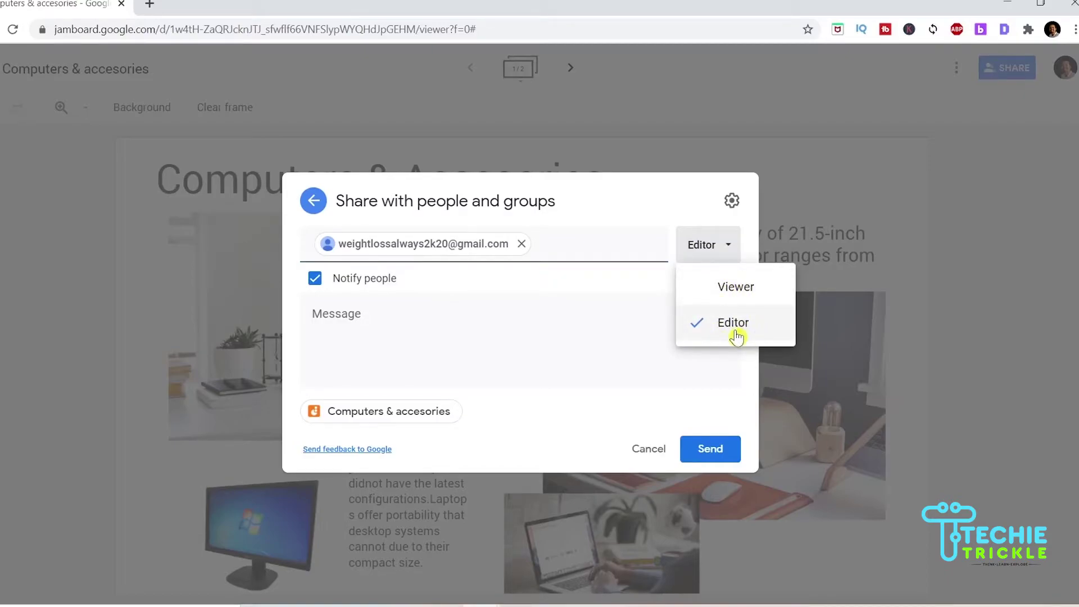
click(732, 286)
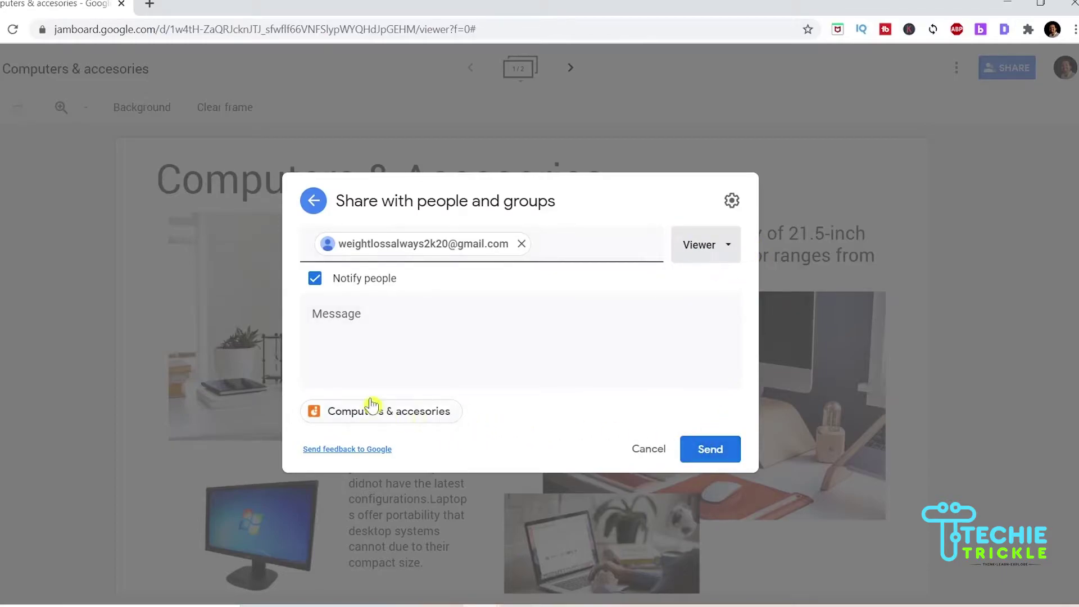
click(719, 455)
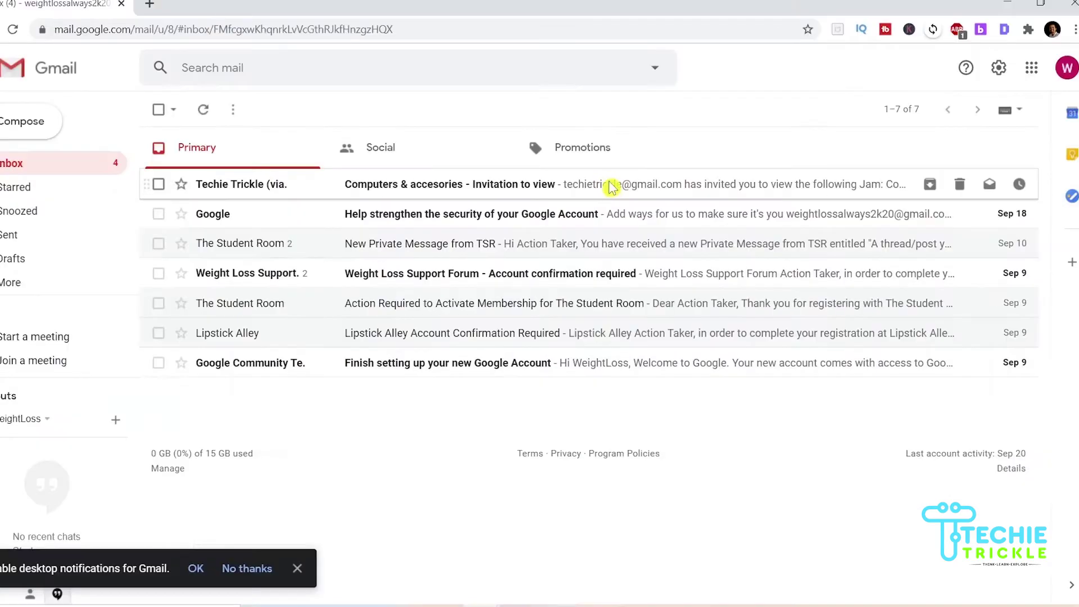
Open the 'Computers & accesories - Invitation to view' e-mail in the Primary inbox
click(691, 206)
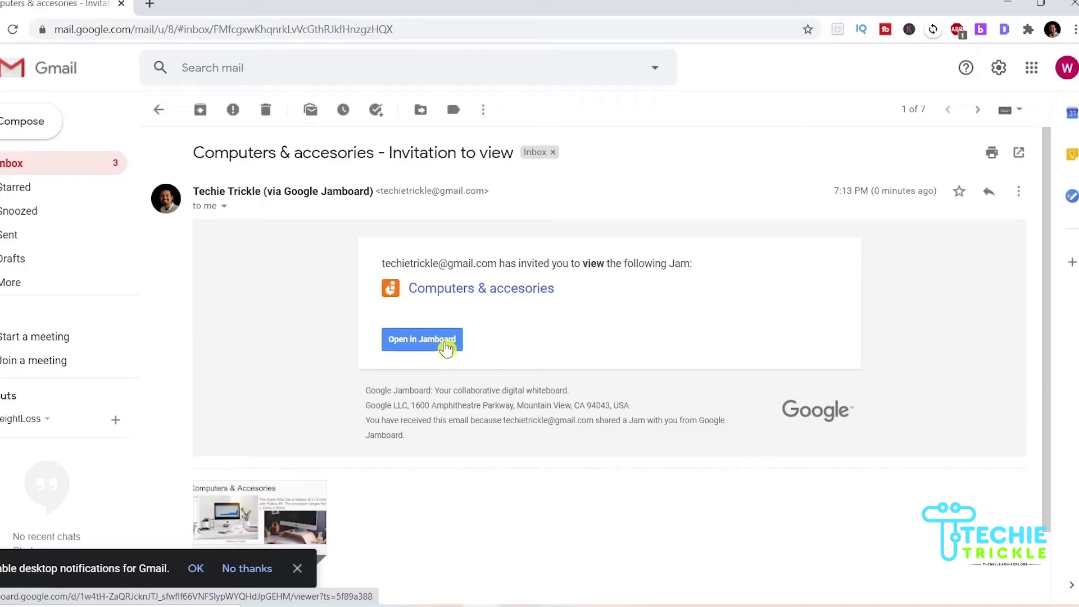
Open the jam from the invitation and choose Remove for the new viewer in sharing
click(446, 344)
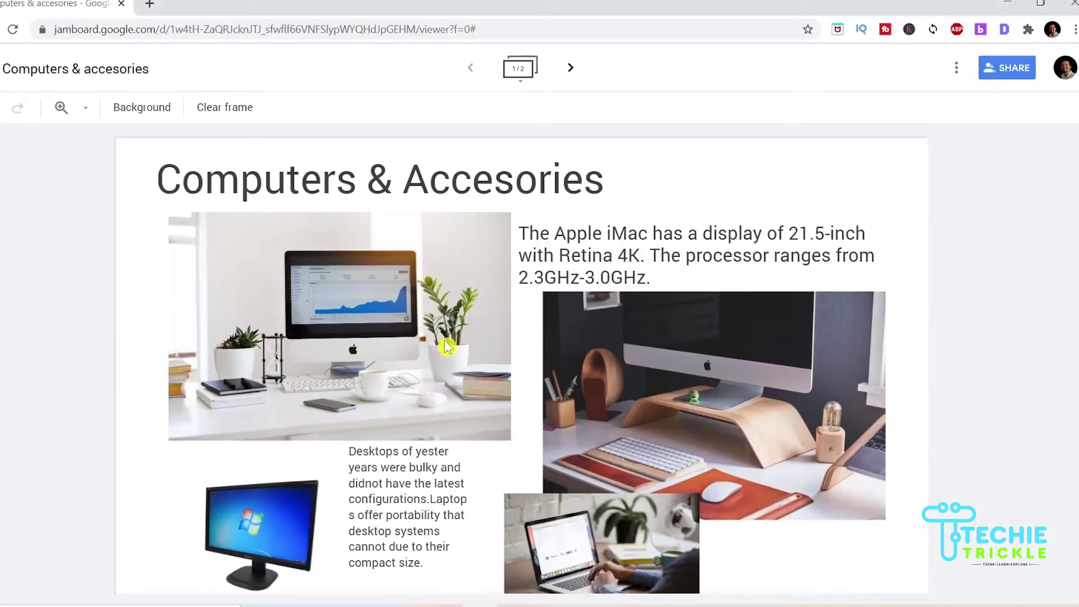
click(1011, 70)
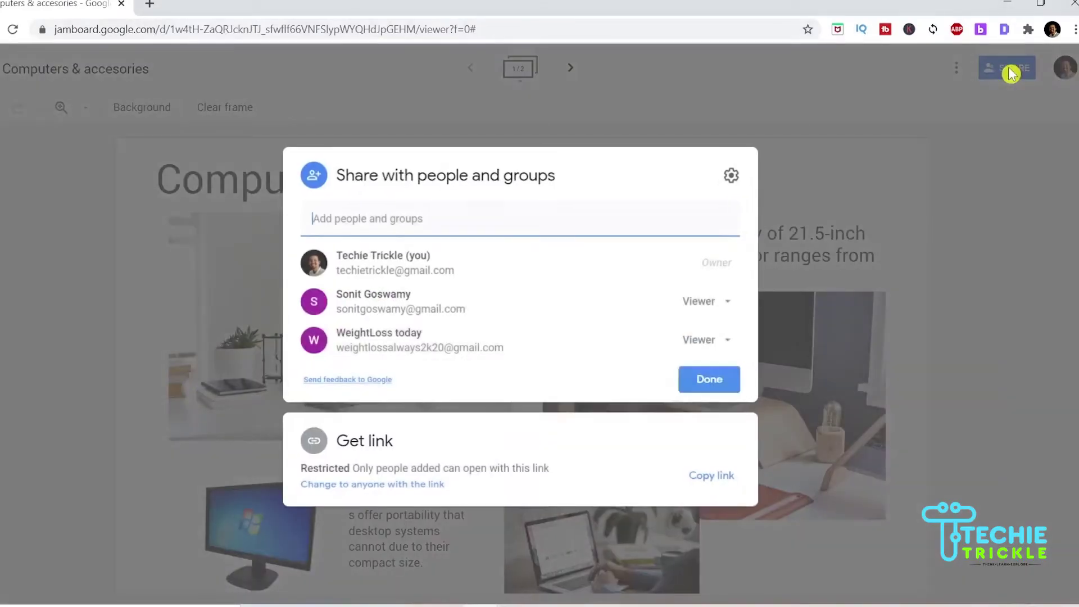
click(718, 344)
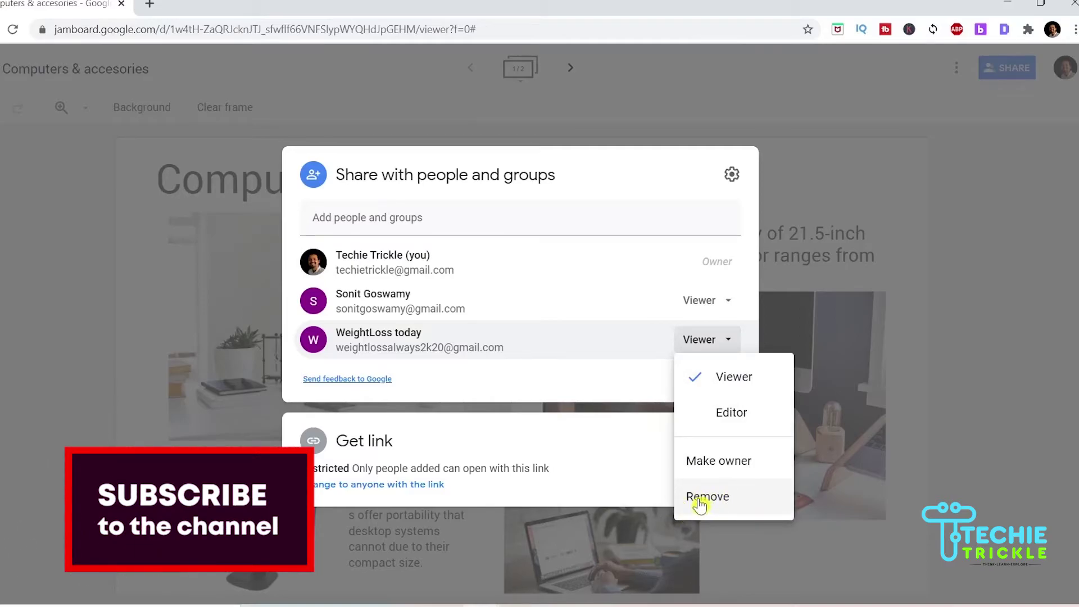
click(699, 502)
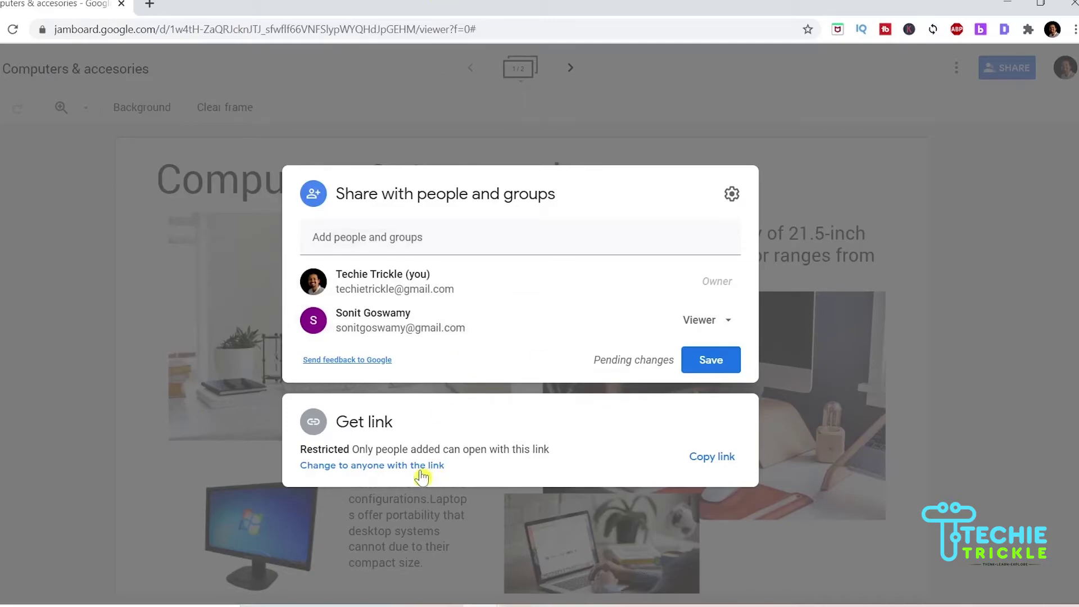
Save the removal and switch the jam's link back to Restricted, then expand the people section
click(356, 466)
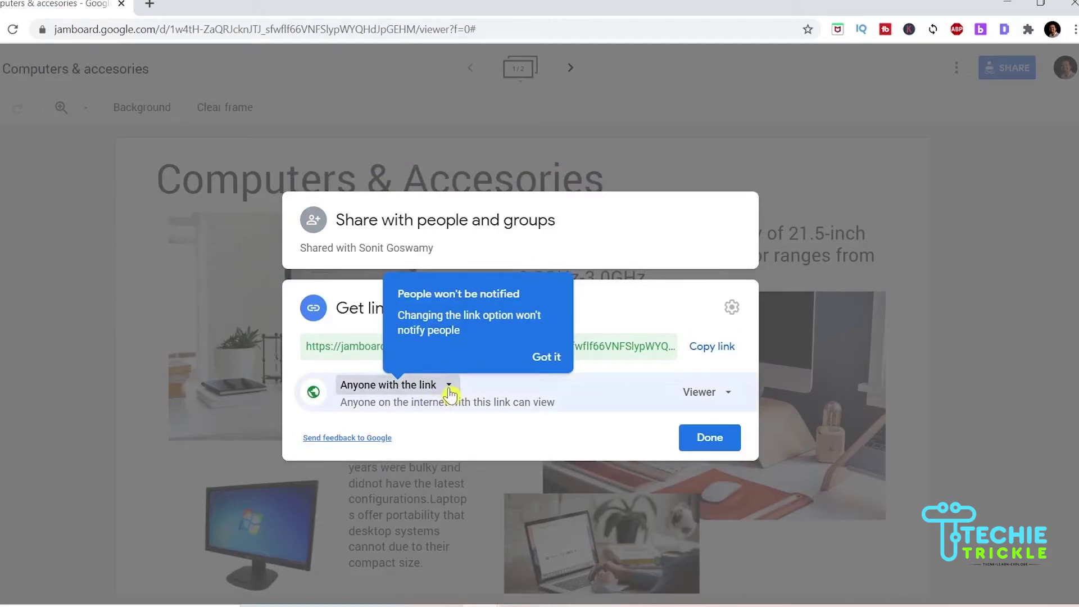
click(447, 387)
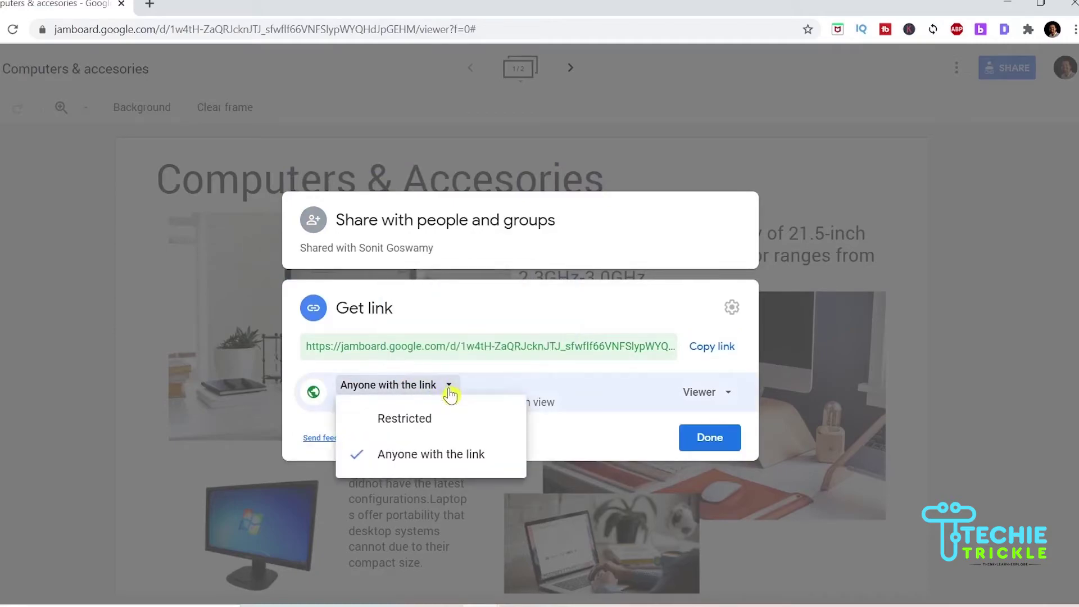
click(424, 421)
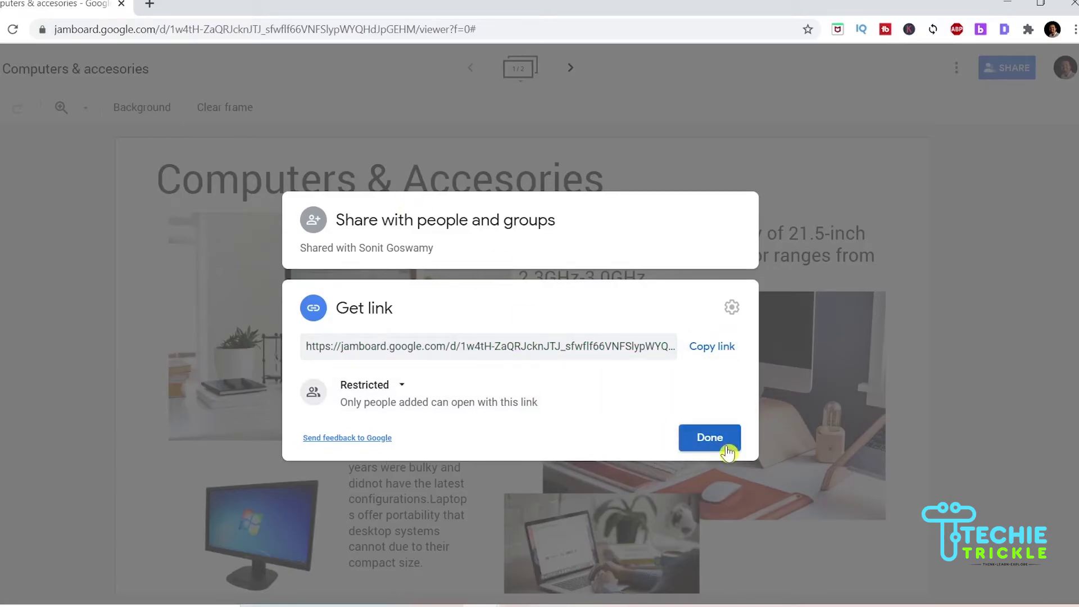
click(487, 228)
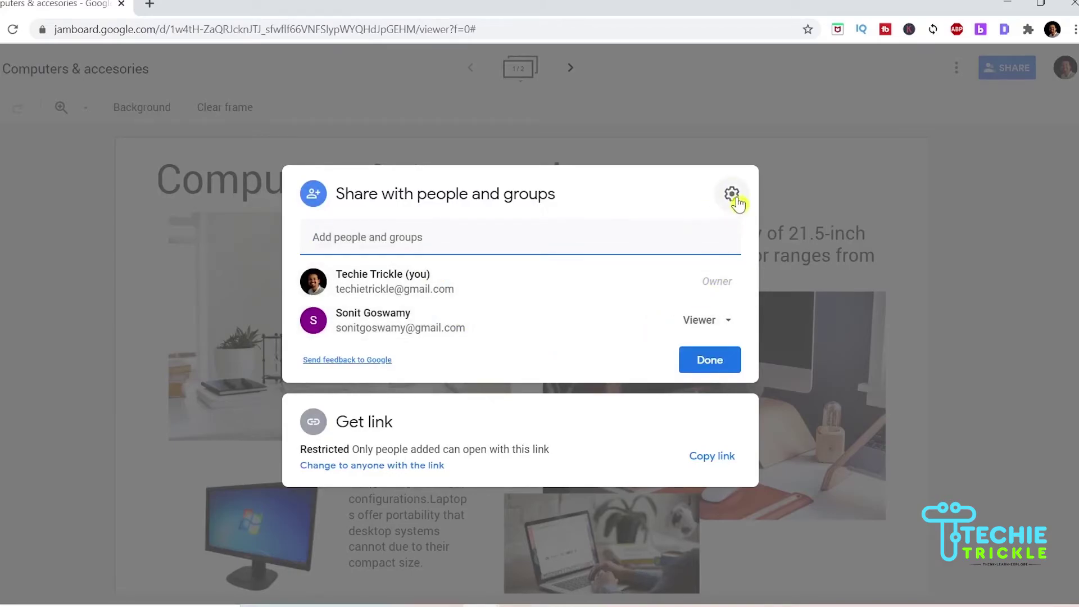
click(731, 195)
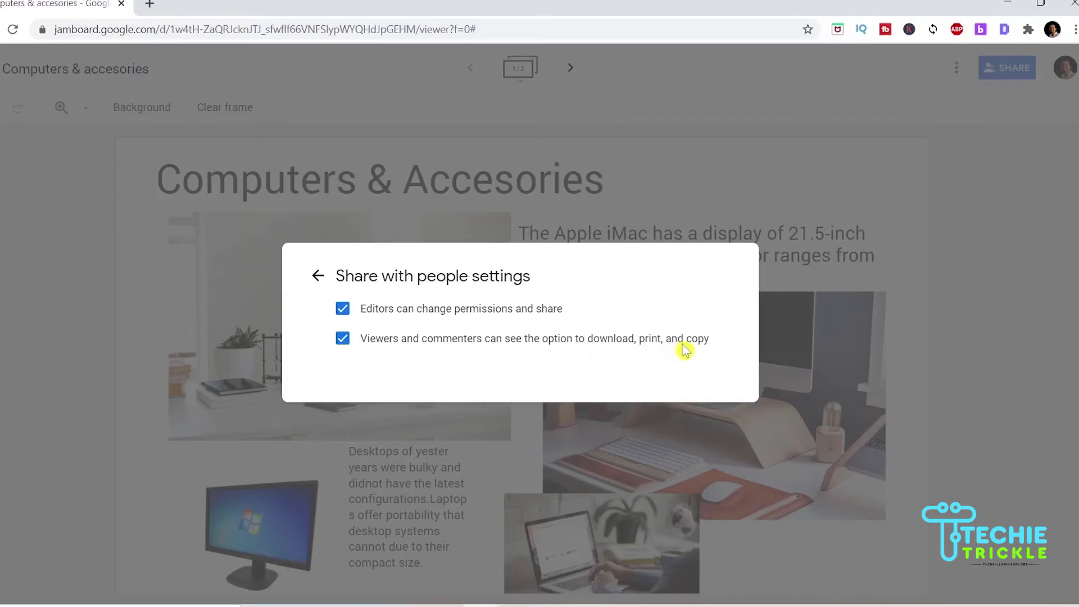
click(319, 282)
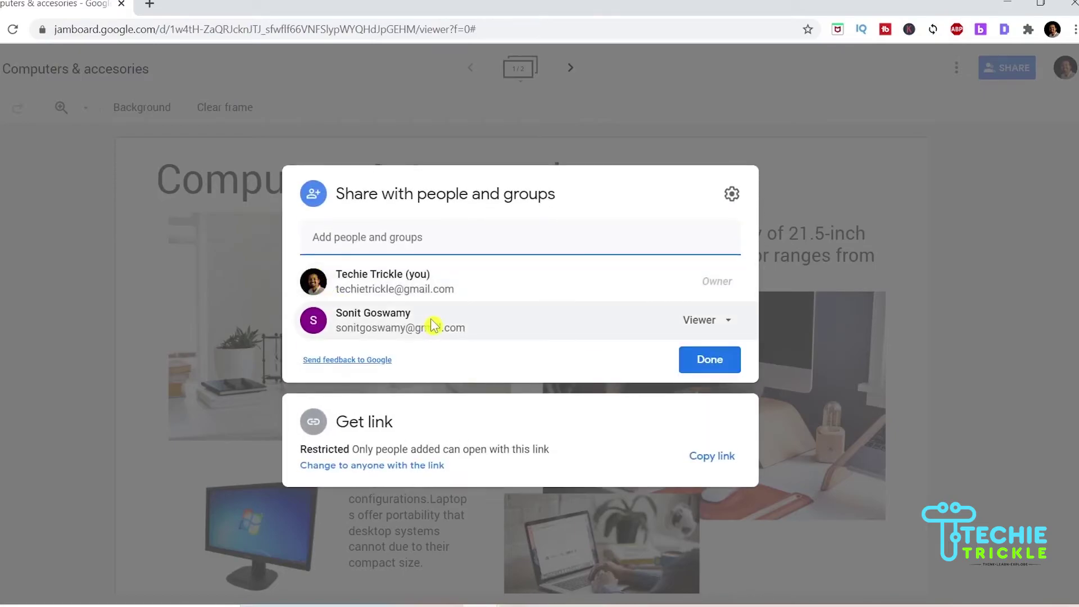
Close the Jamboard sharing options and return to the Google Meet window
click(1005, 197)
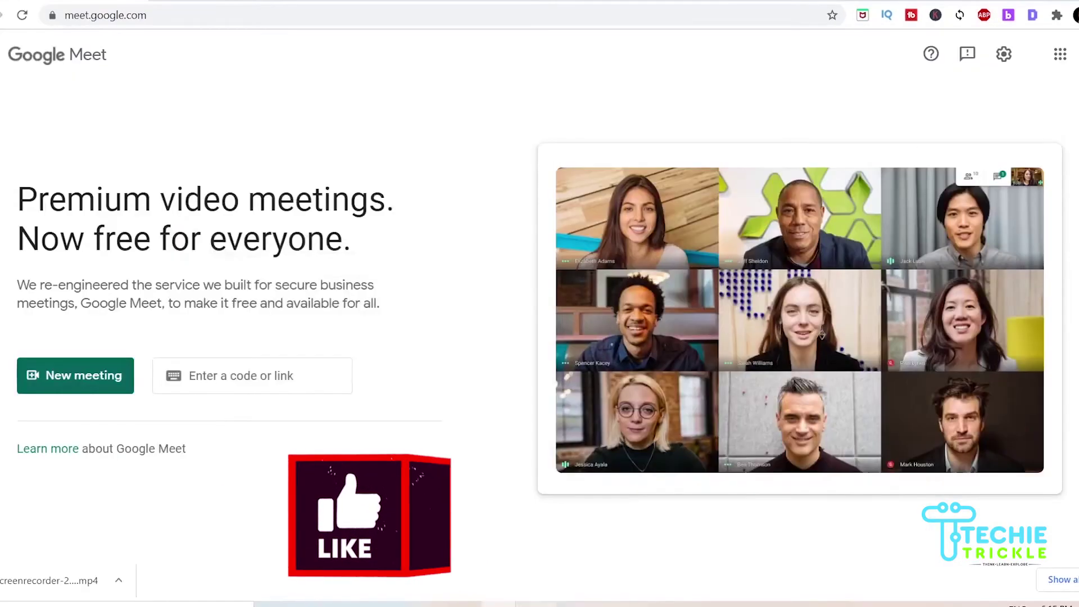
mouse_move(500, 604)
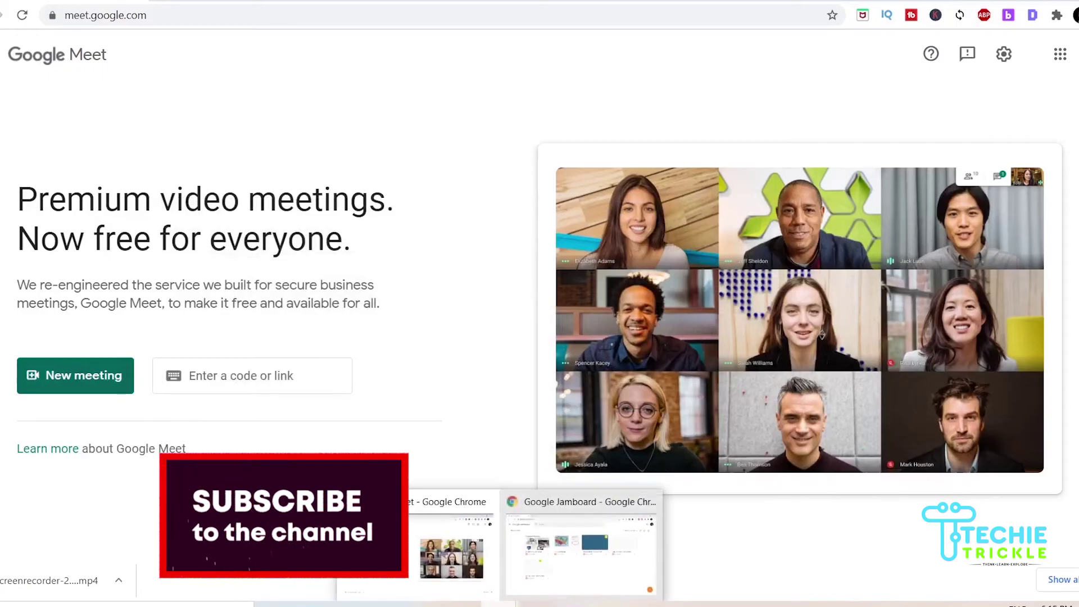
click(564, 564)
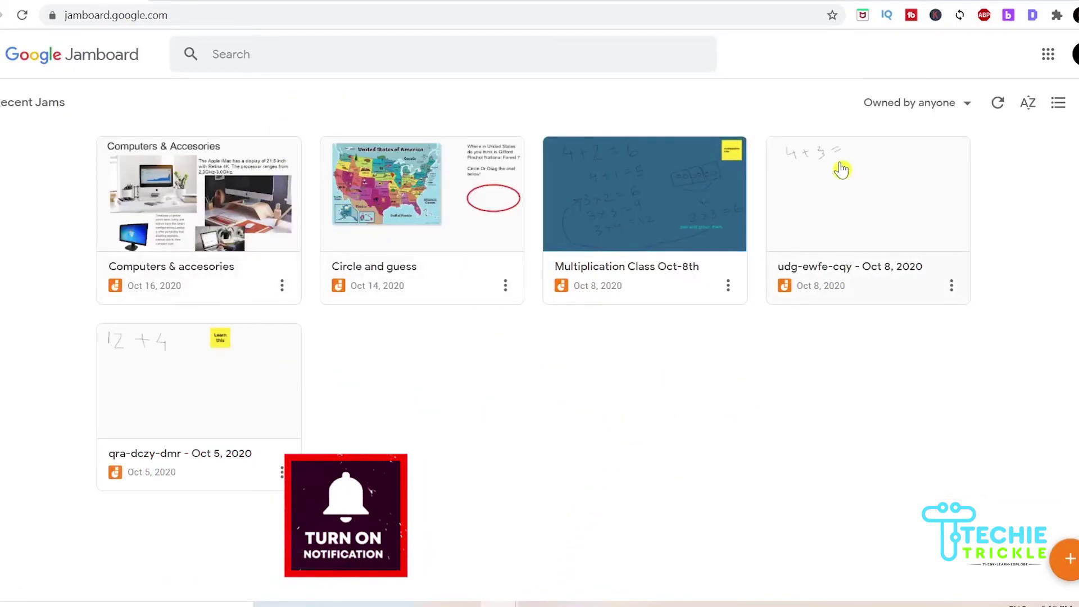
key(alt+Tab)
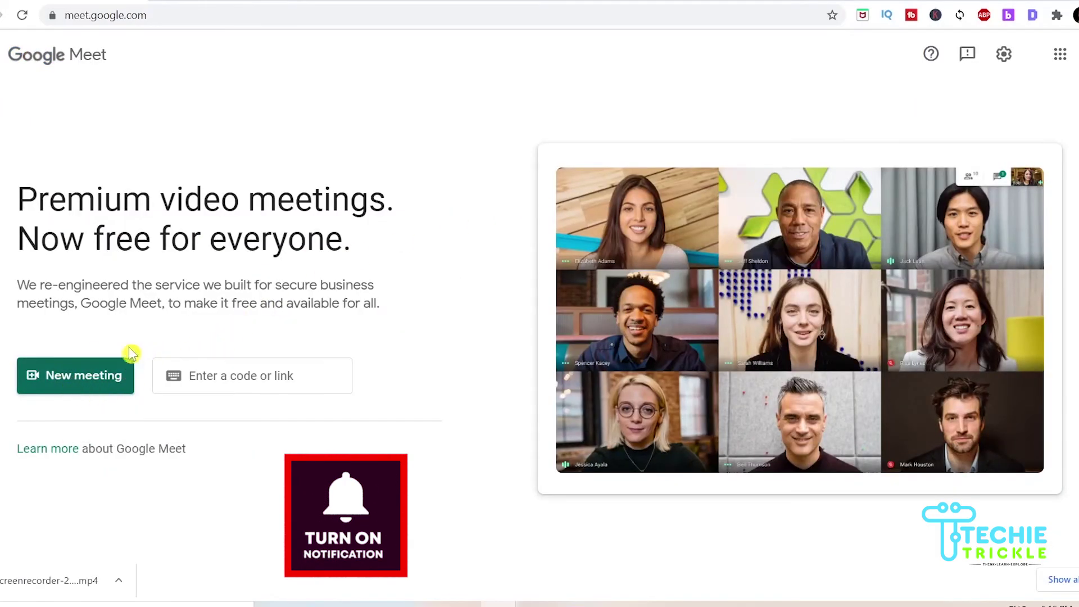
Start an instant meeting with microphone and camera off, and pick the Google Jamboard tab to present
click(86, 375)
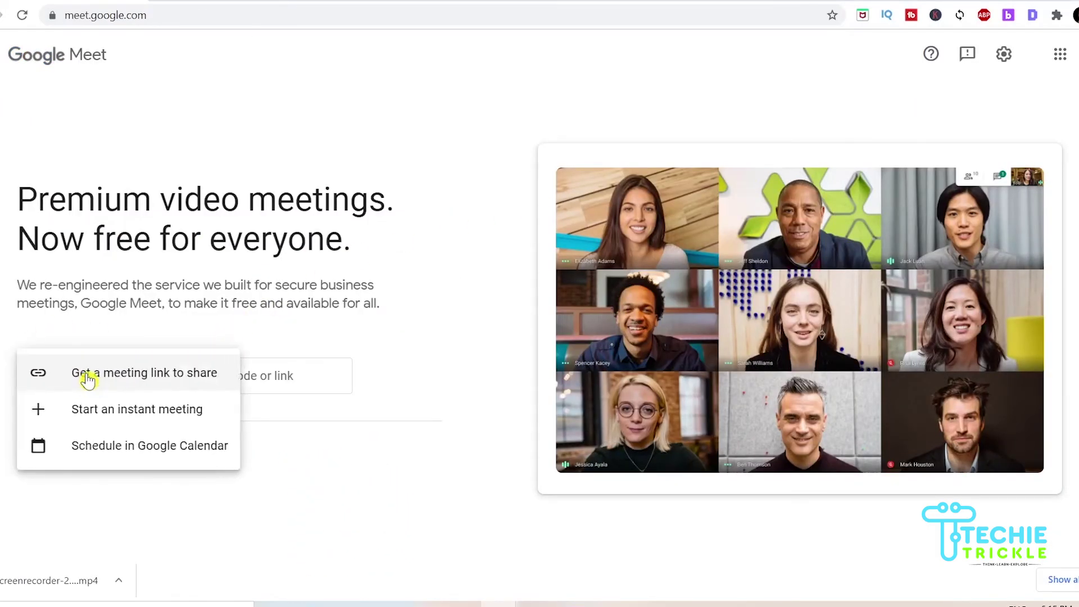
click(122, 410)
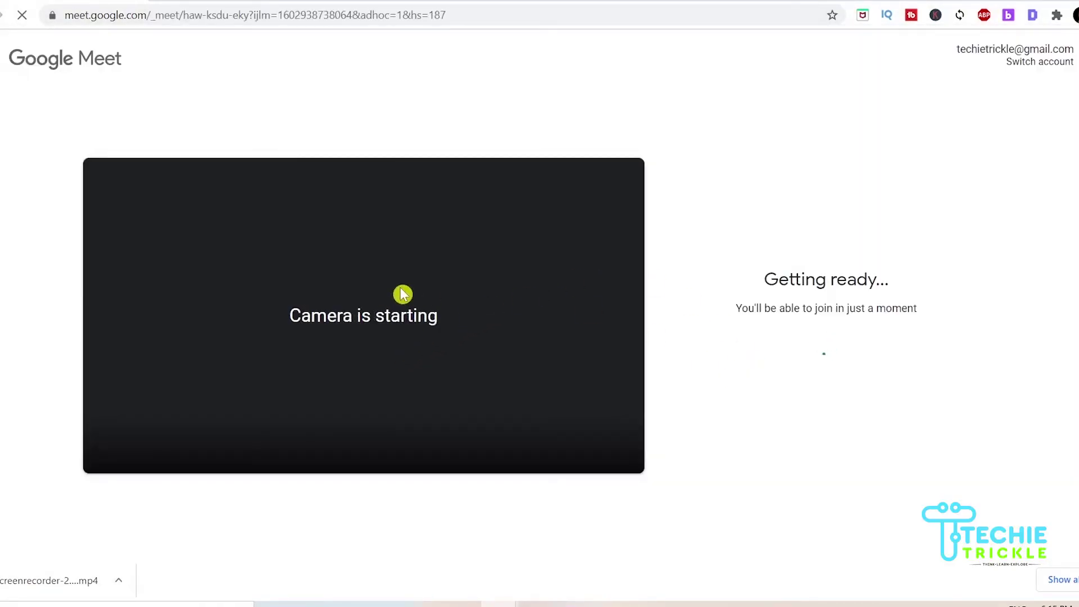
click(393, 440)
click(328, 442)
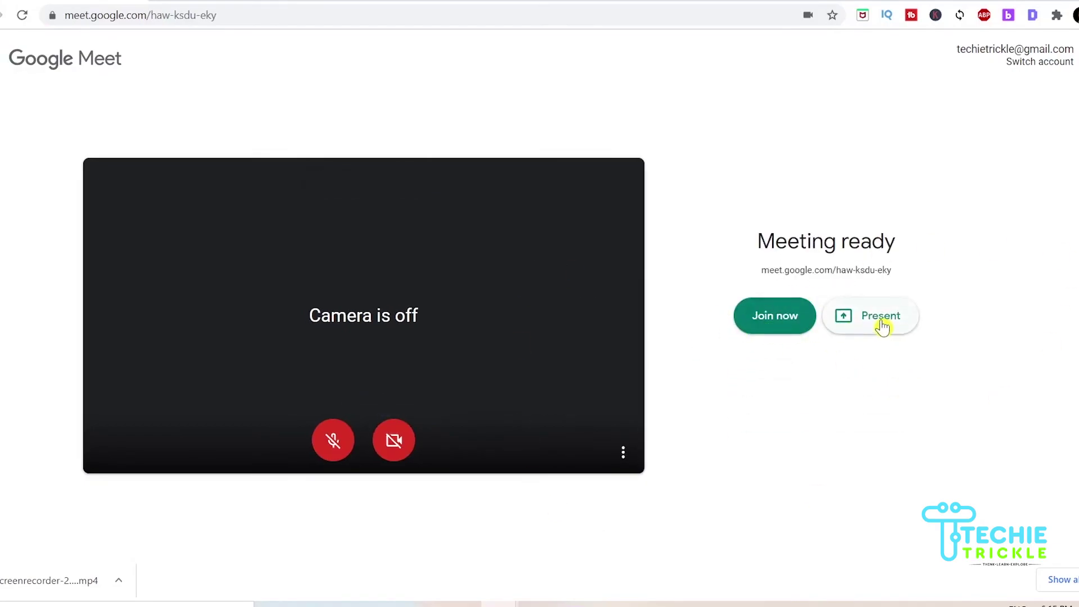
click(865, 326)
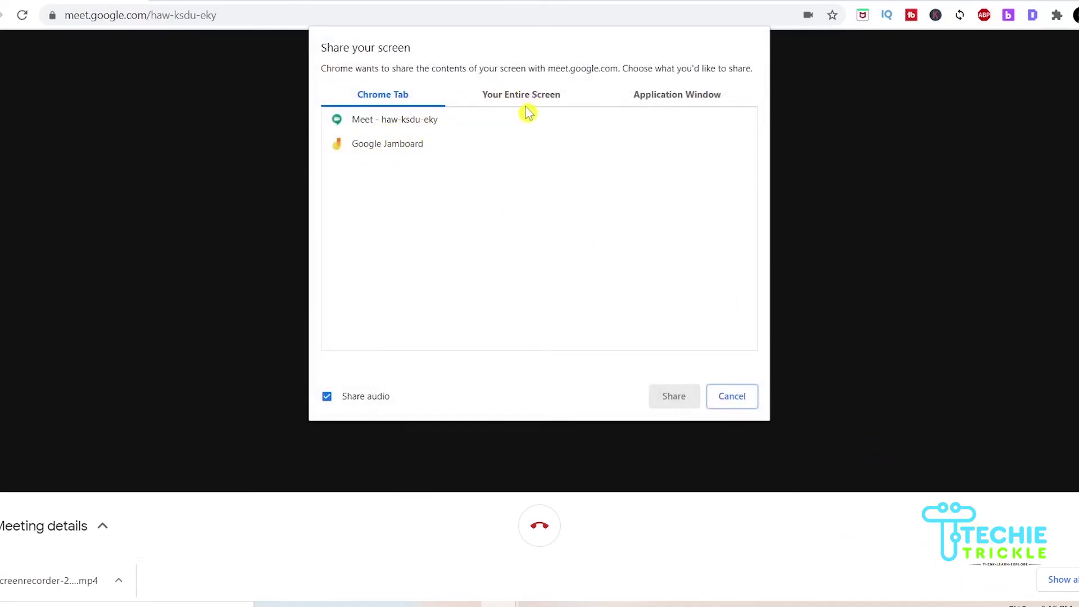
click(391, 147)
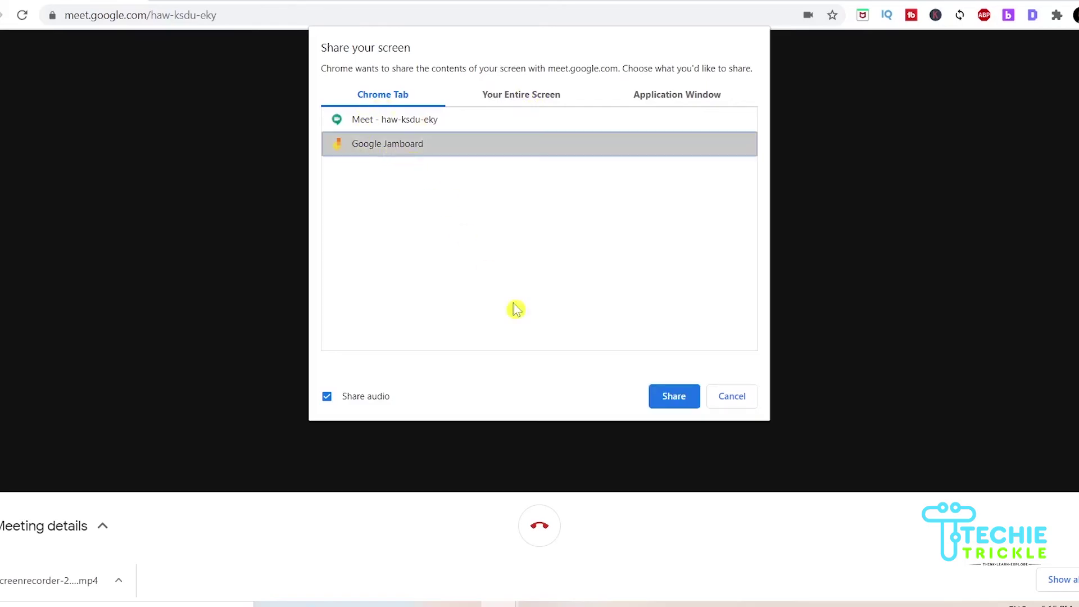
click(669, 399)
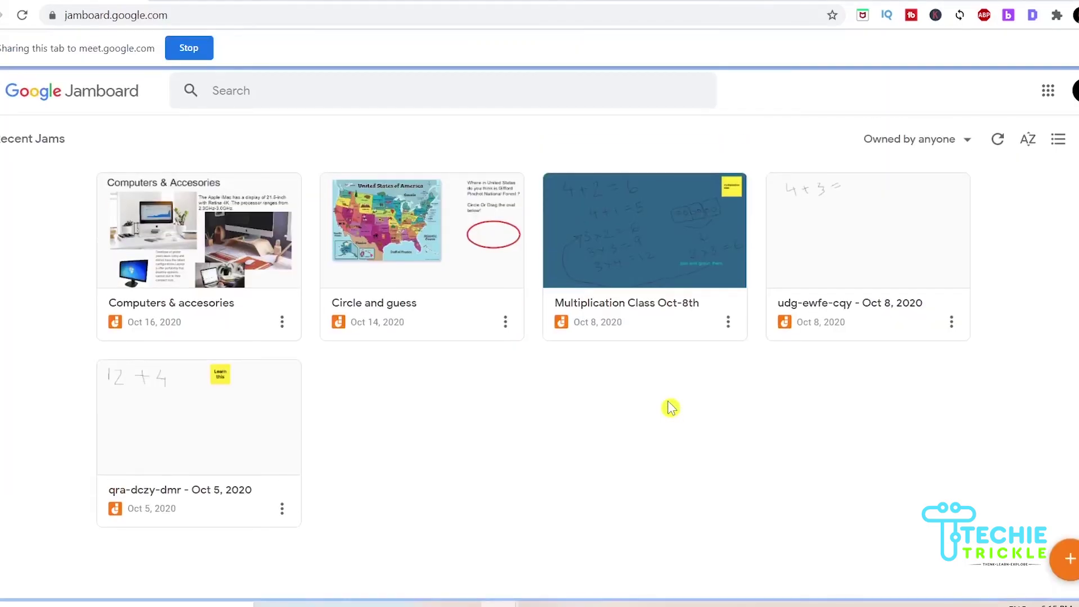